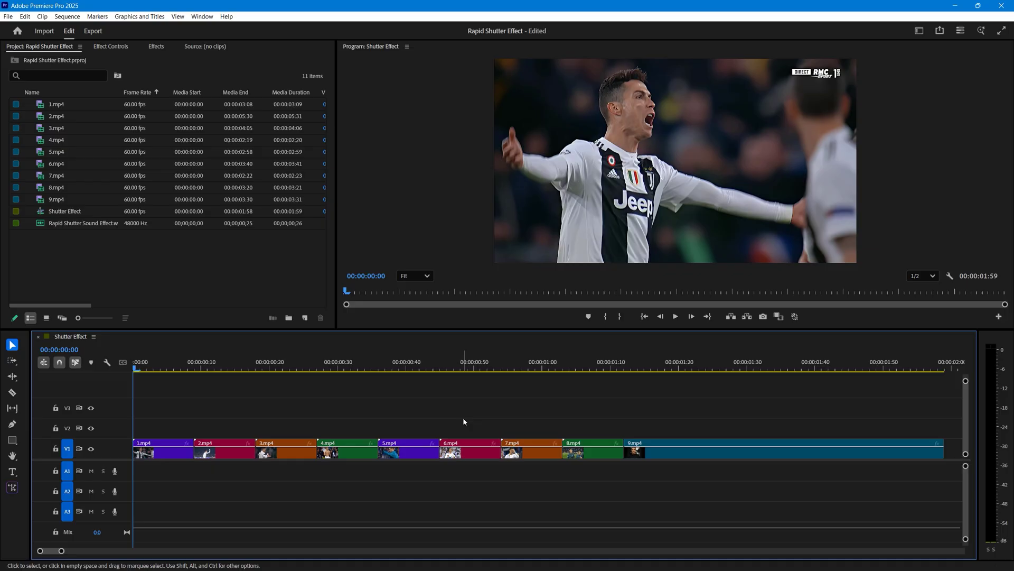
- Preview the nine-clip sequence and return the playhead to the start
key(space)
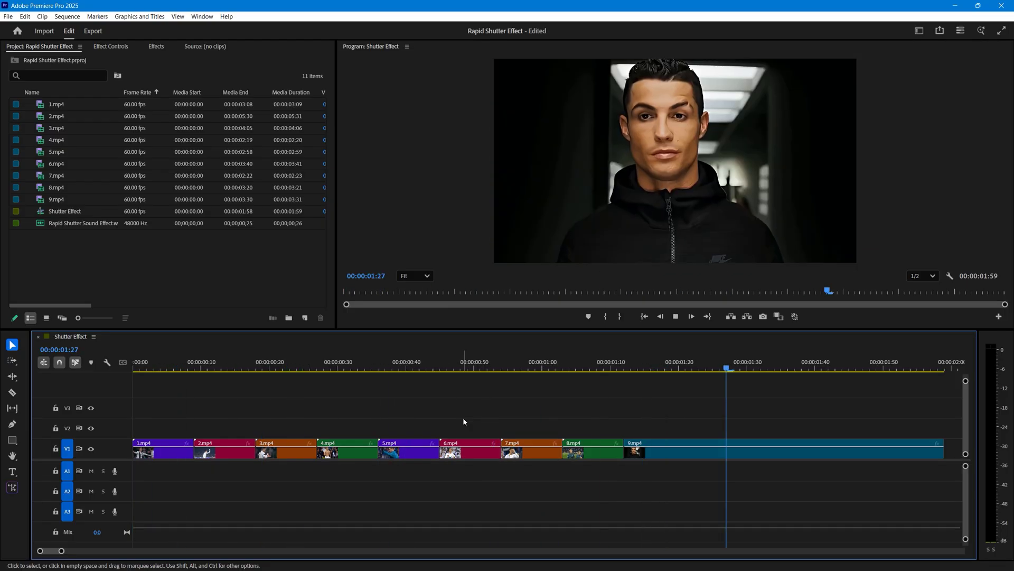
key(space)
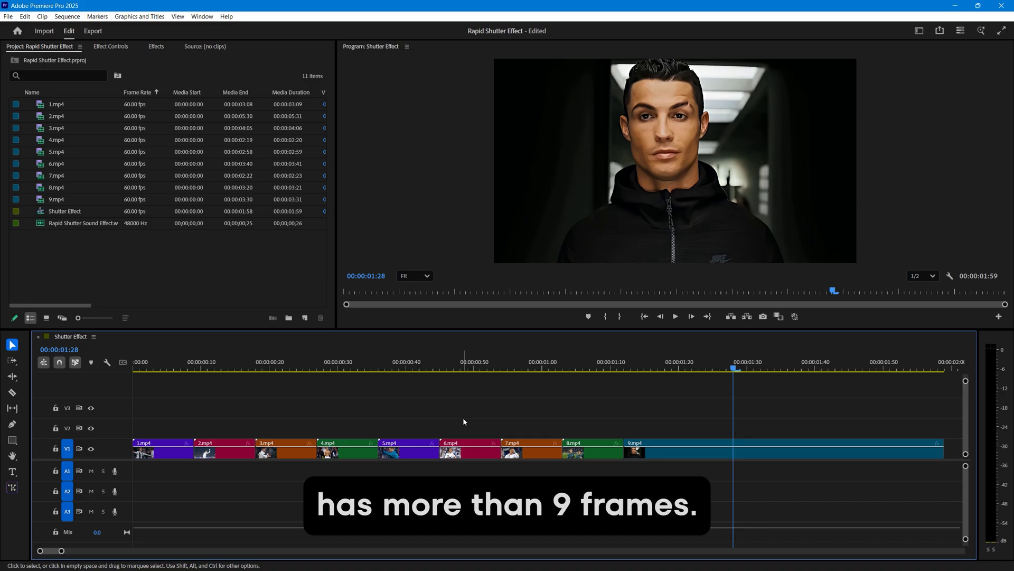
drag(632, 367, 111, 393)
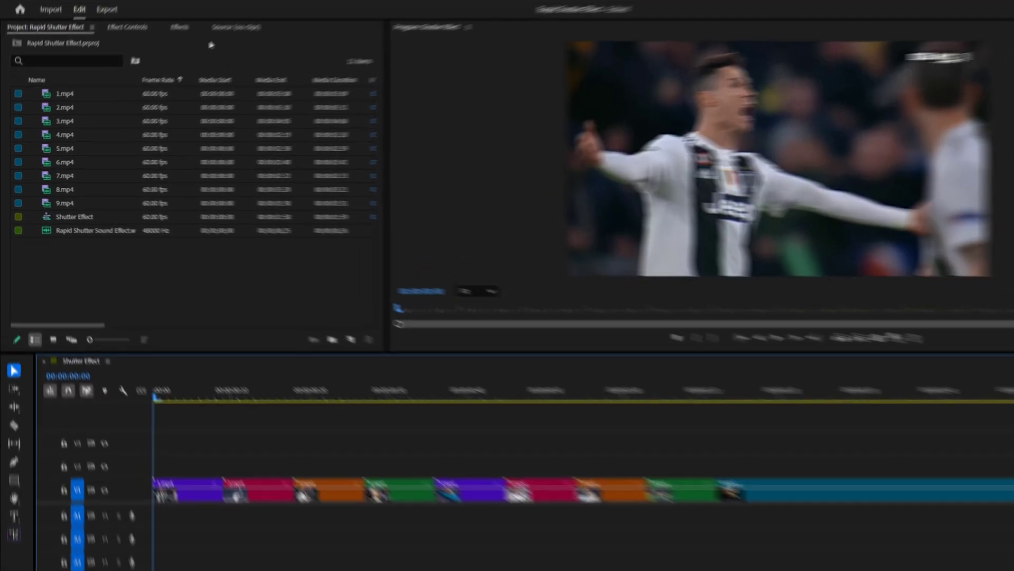
- Apply Directional Blur and Transform effects to clip 1.mp4
click(156, 46)
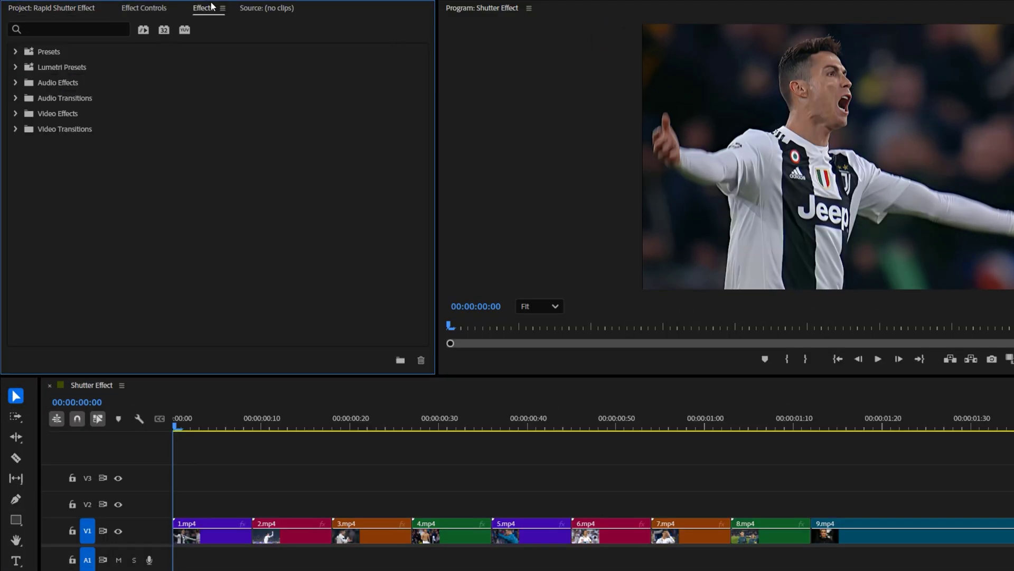
click(79, 28)
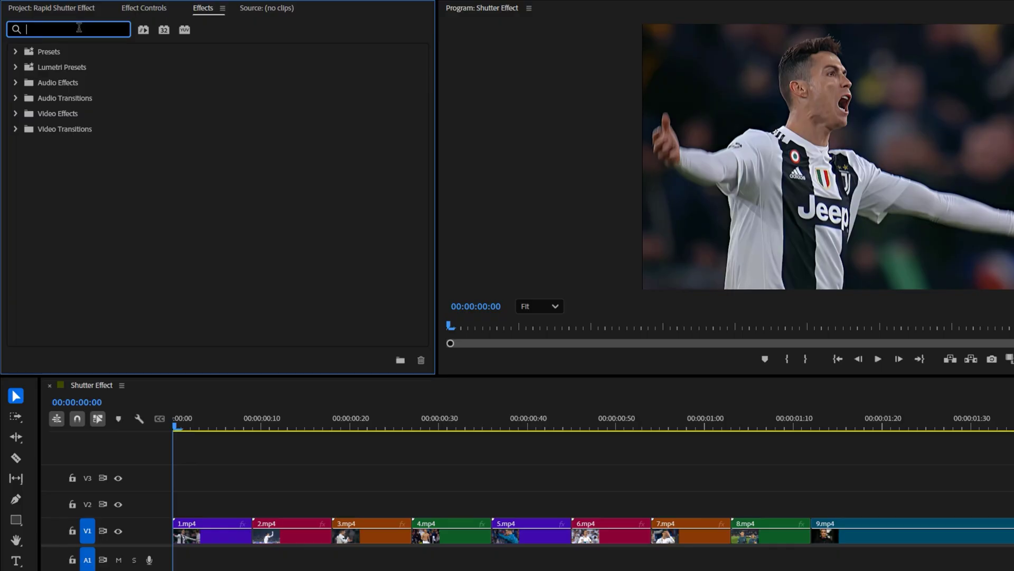
text(Directio)
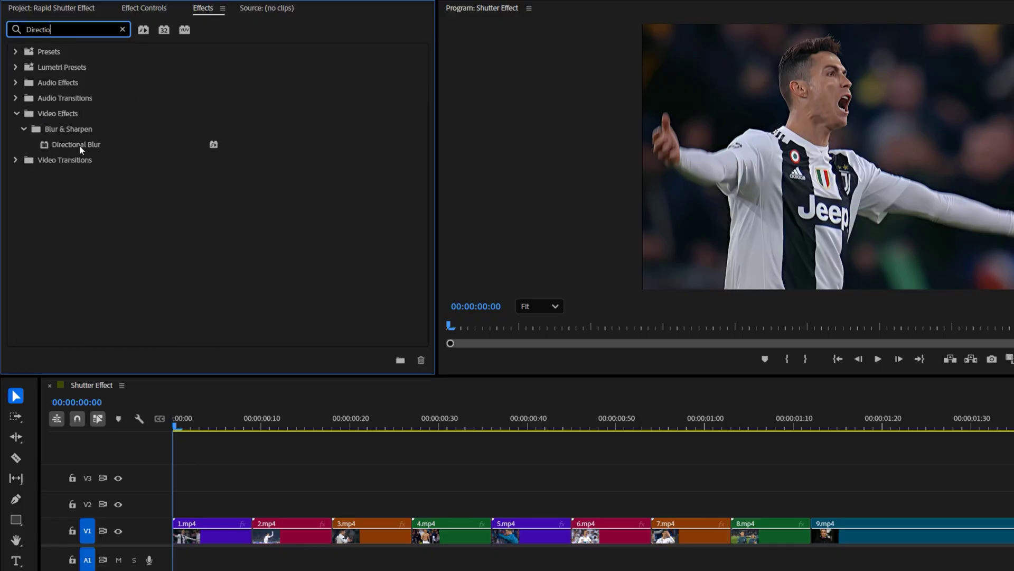
drag(80, 150, 218, 531)
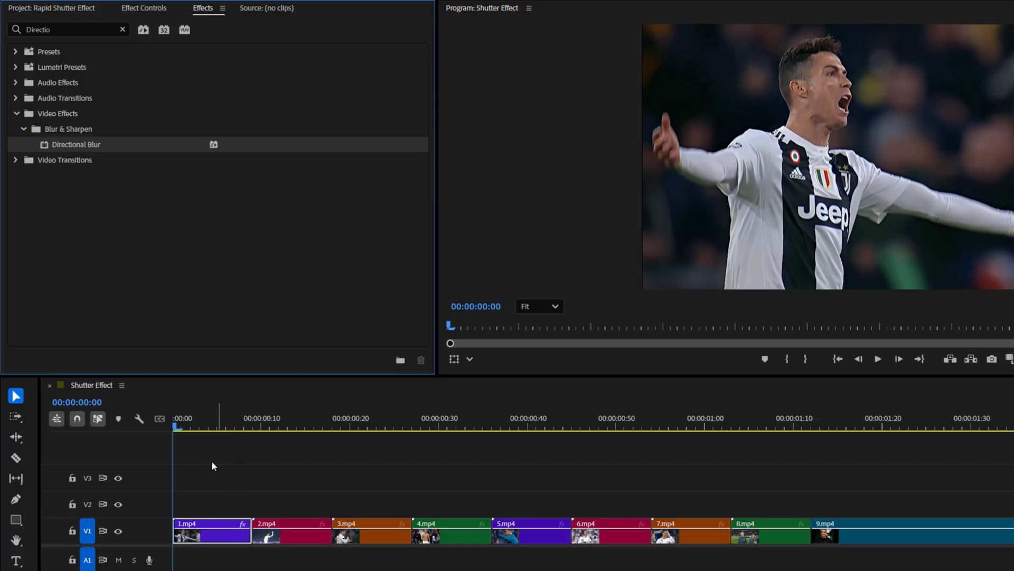
double_click(85, 29)
text(Tran)
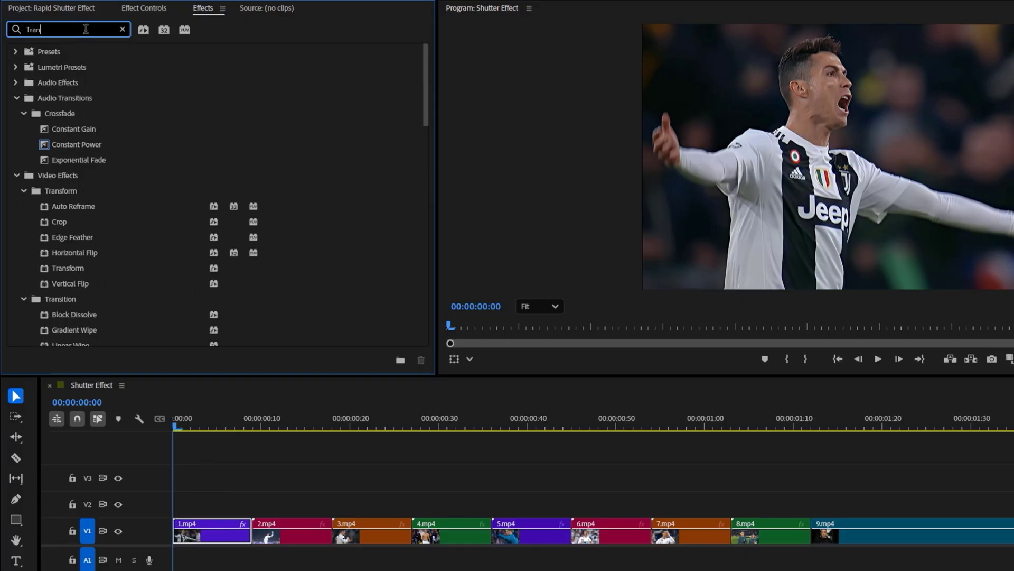
text(sform)
click(79, 209)
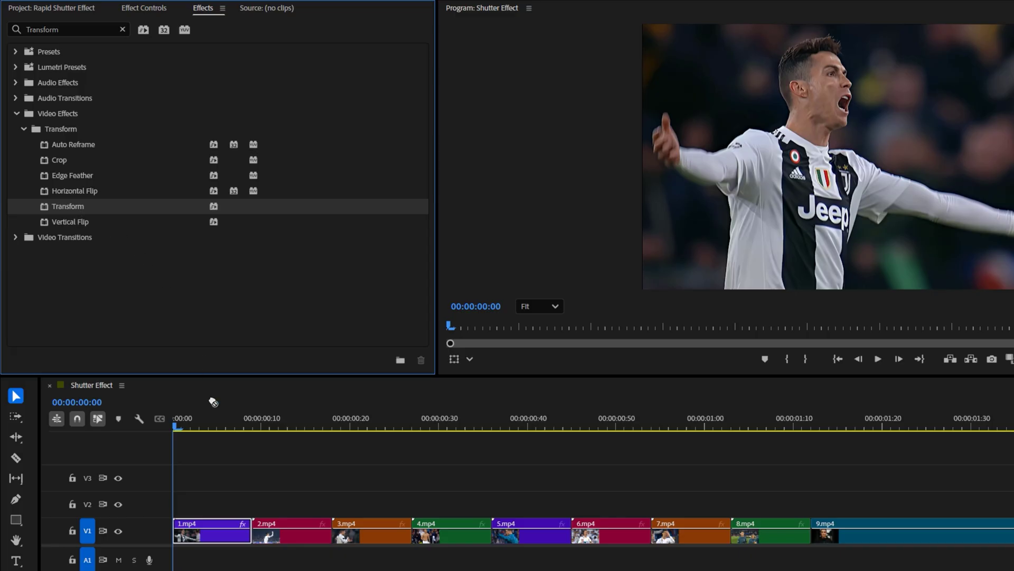
drag(213, 402, 211, 531)
- Add Brightness & Contrast to 1.mp4 and show its Effect Controls
double_click(85, 32)
text(Brigh)
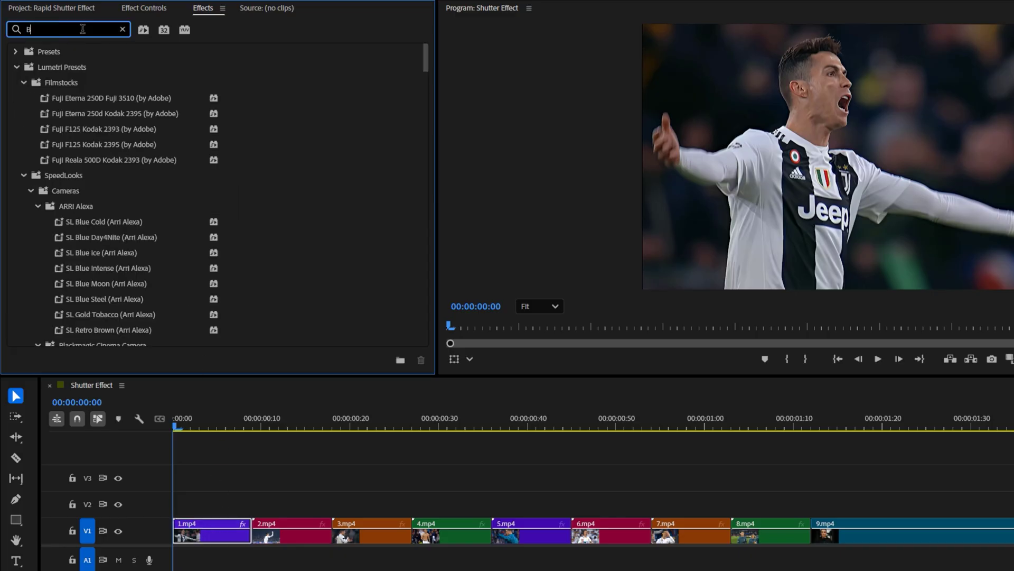
click(97, 146)
drag(97, 149, 221, 528)
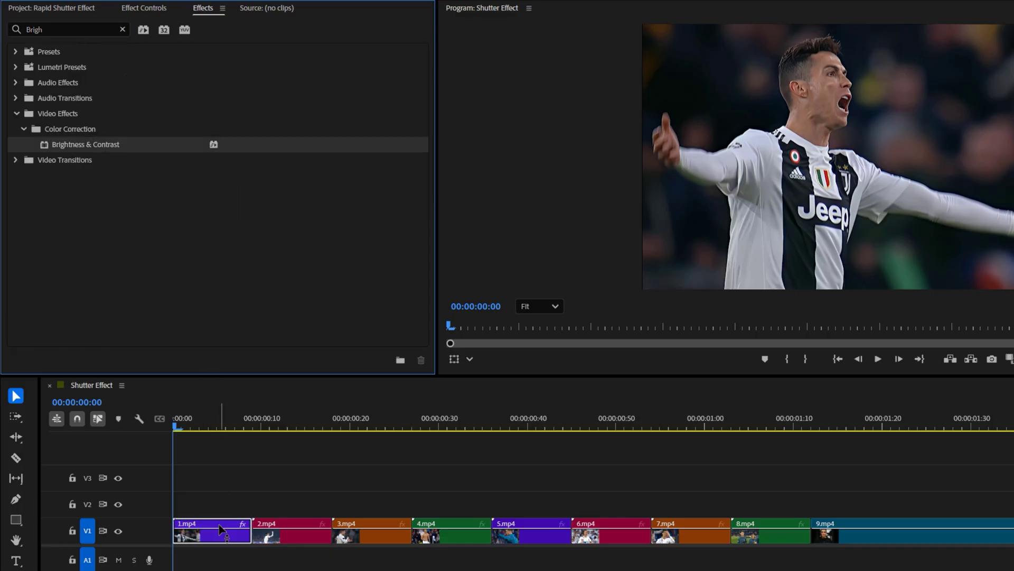
click(148, 12)
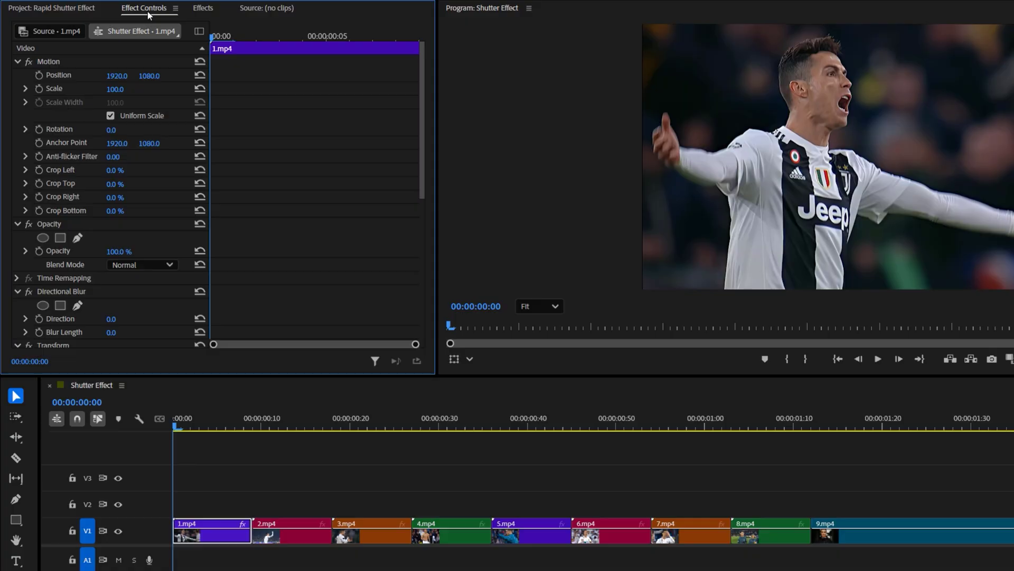
- Set 1.mp4's Directional Blur Direction to 90° and Blur Length to 0.5
scroll(305, 147, down, 6)
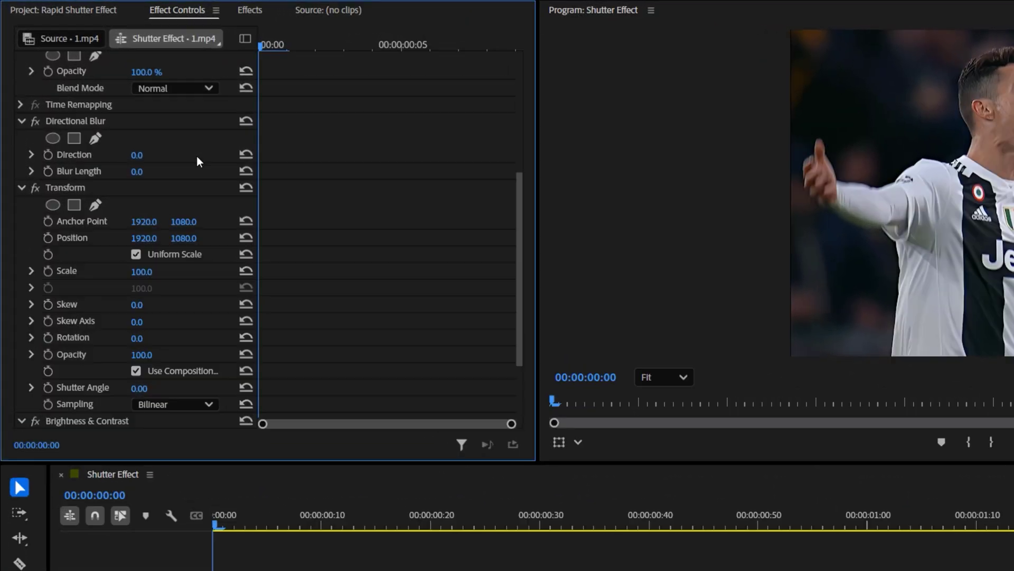
click(120, 126)
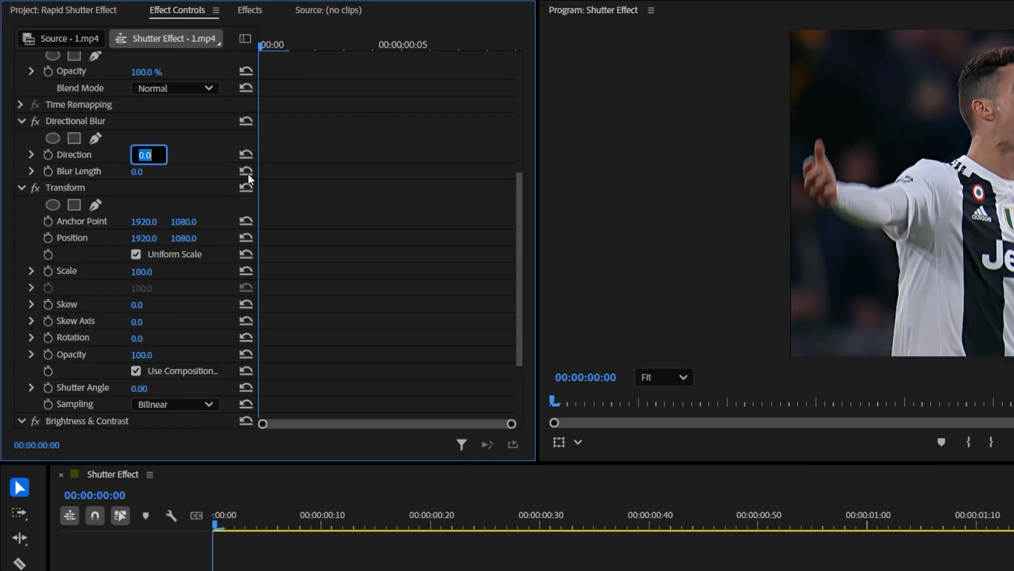
text(90)
key(Return)
key(Tab)
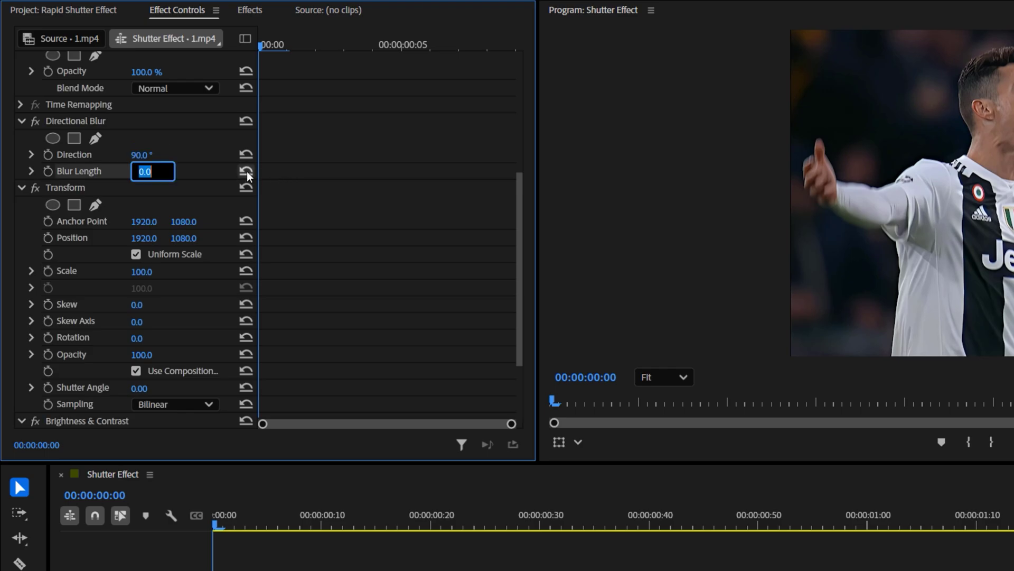
text(0.5)
key(Return)
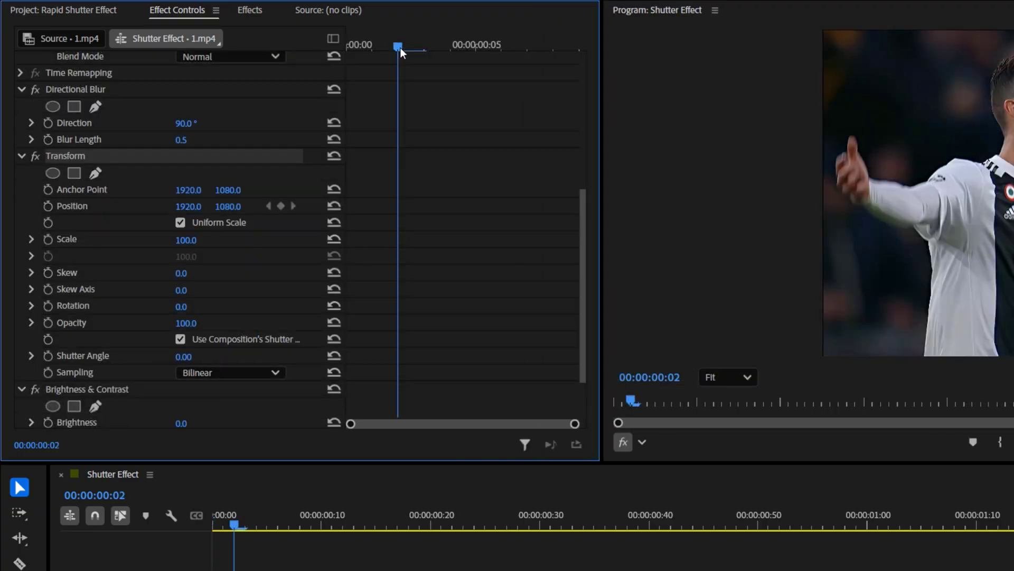
- Keyframe 1.mp4's Position from 1920, 3259 at frame 0 to 1920, 1080 at frame 3, shutter angle 100
drag(401, 47, 356, 52)
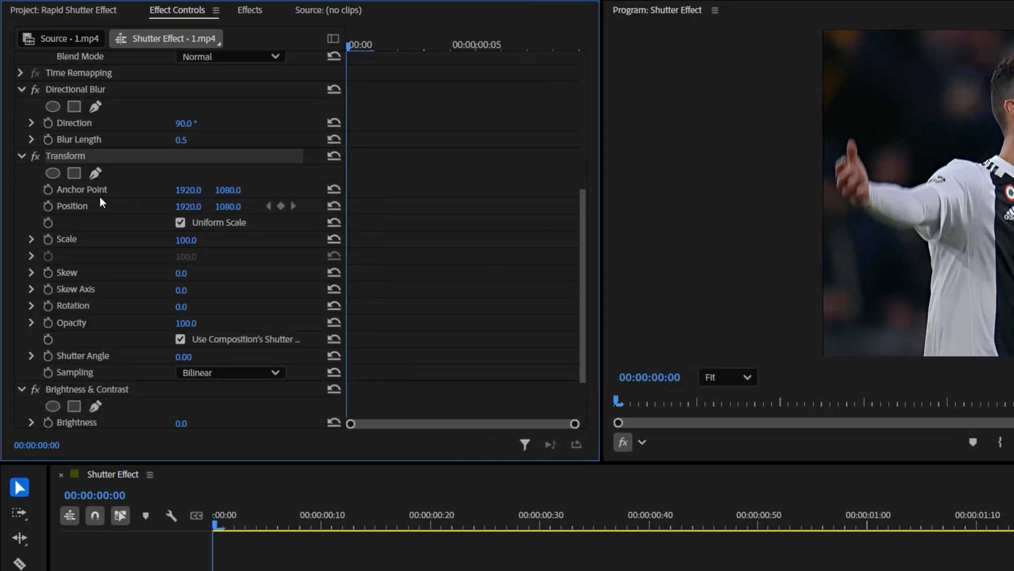
click(48, 206)
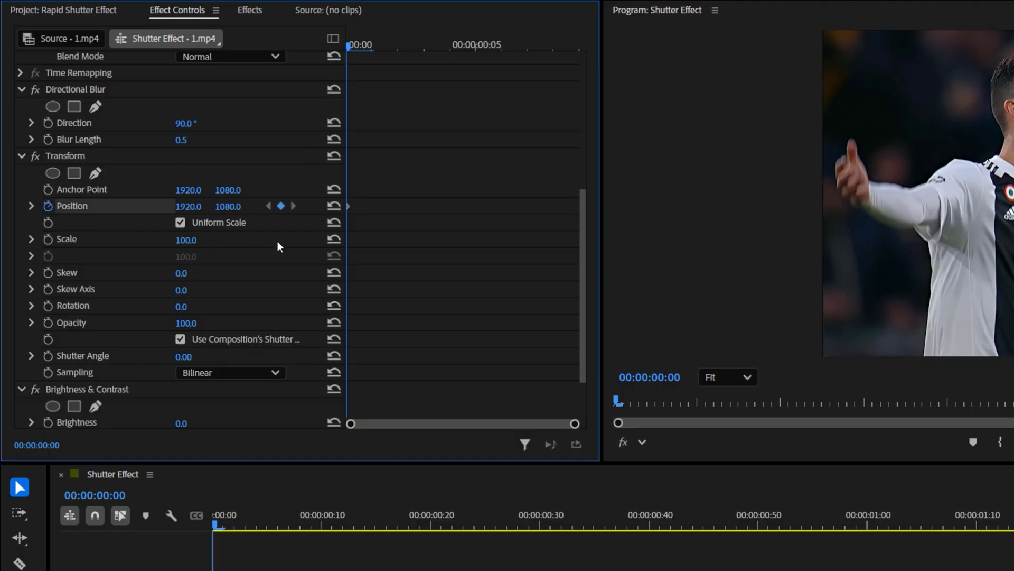
click(184, 357)
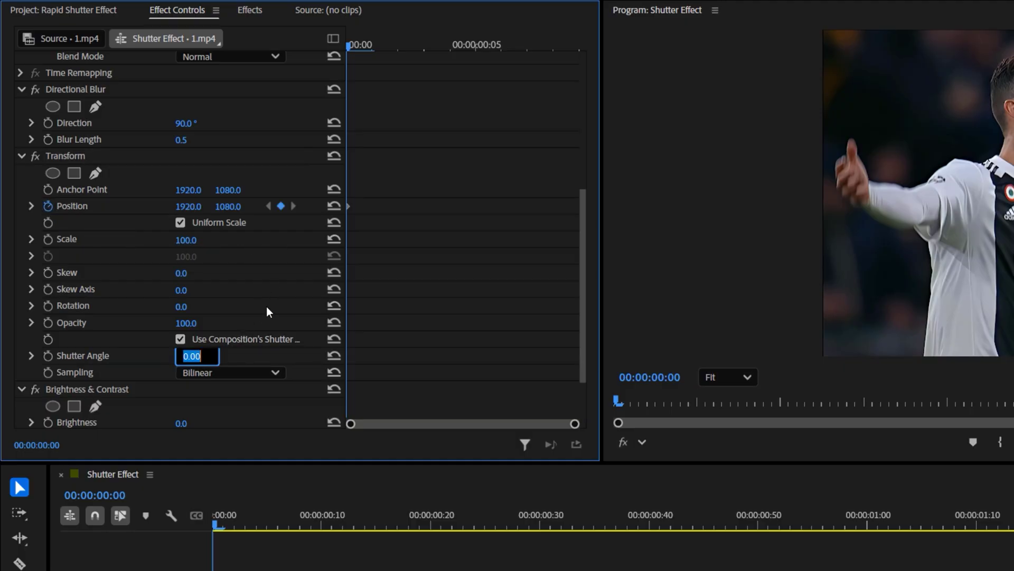
text(100)
key(Return)
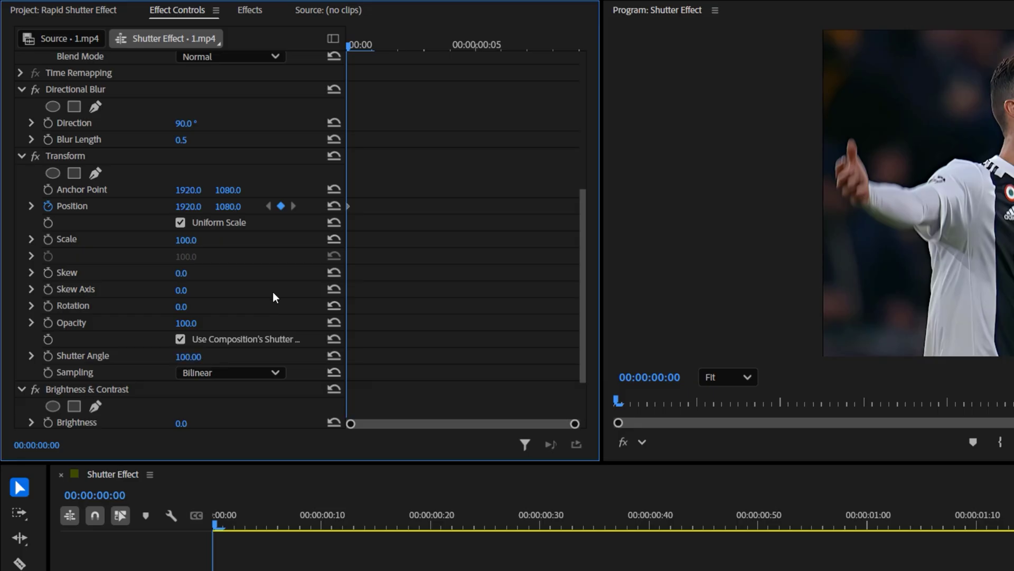
drag(229, 211, 269, 211)
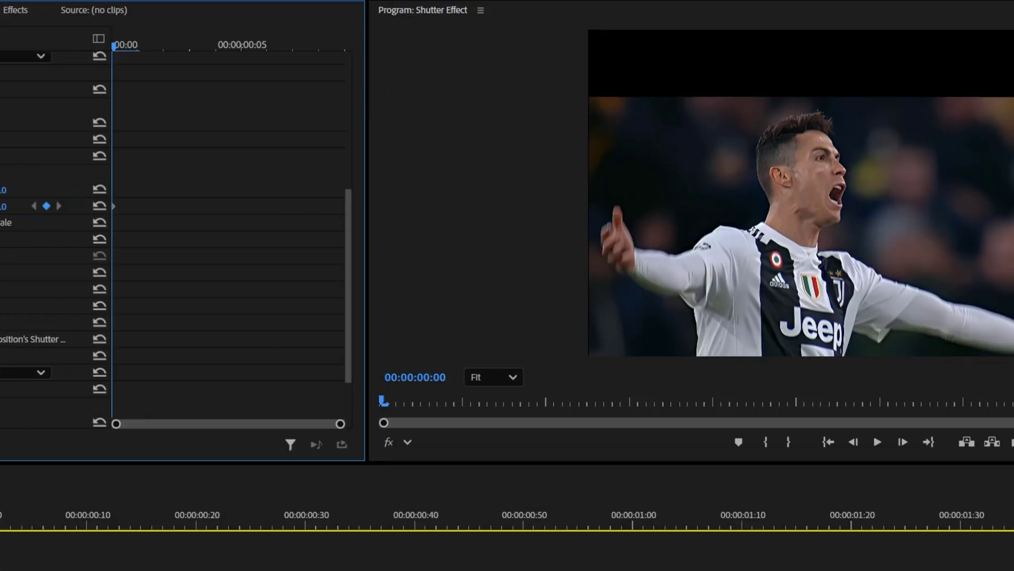
drag(3, 206, 24, 206)
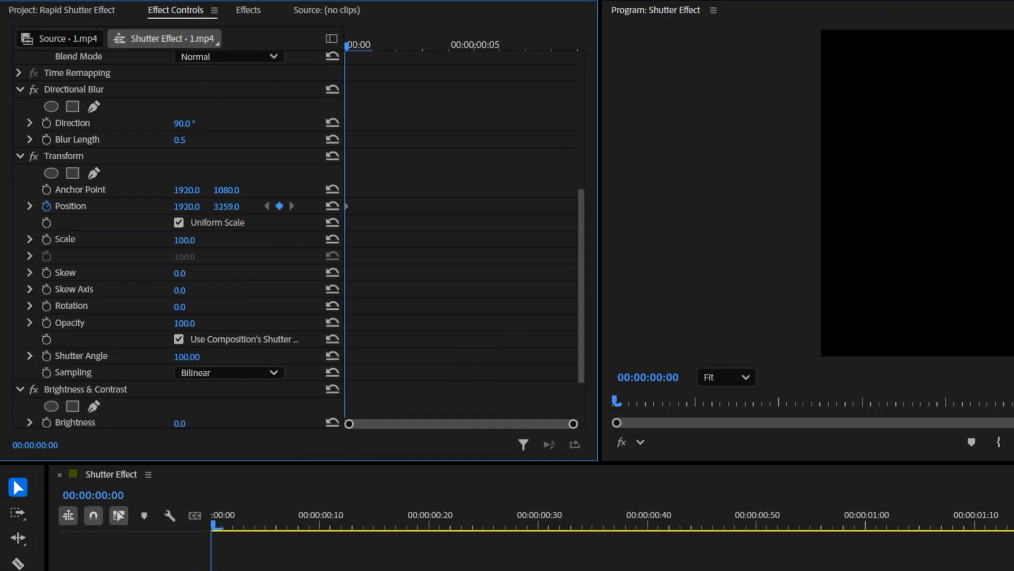
key(Right)
key(Right)
key(Right)
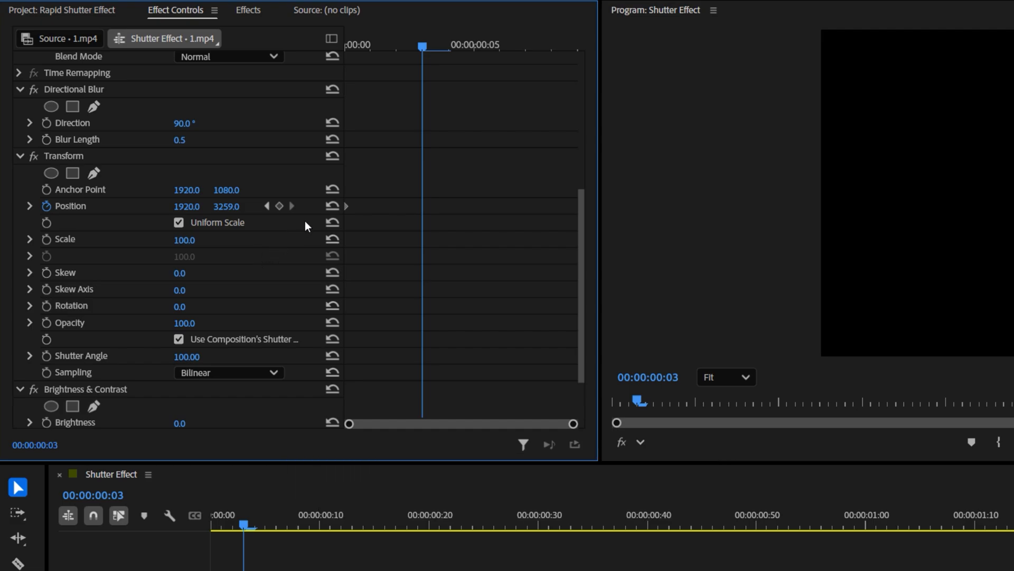
click(331, 205)
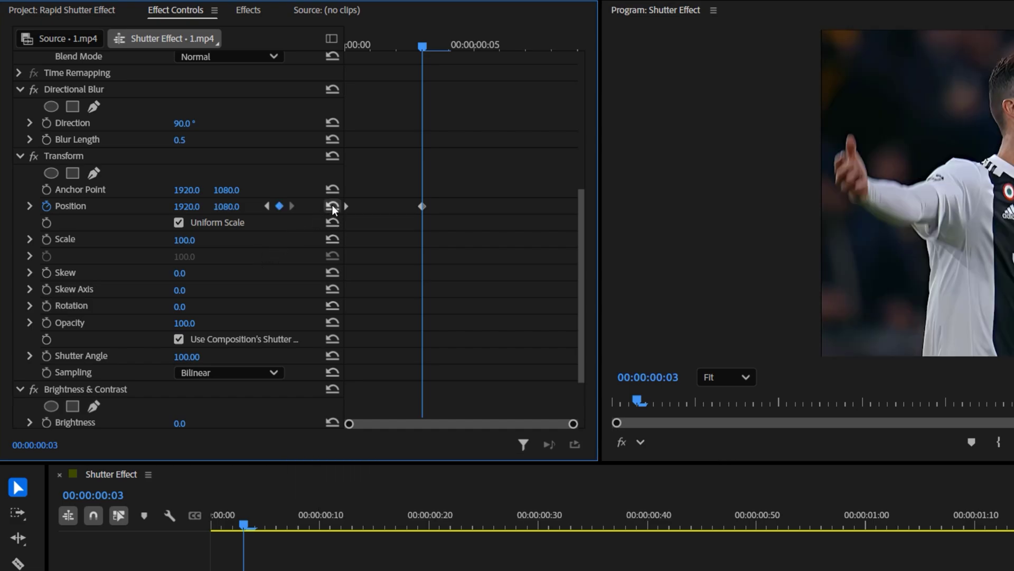
- Keyframe Brightness 100 and Contrast 50 at frame 0, fading both to 0 at frame 3
key(Home)
scroll(400, 343, down, 3)
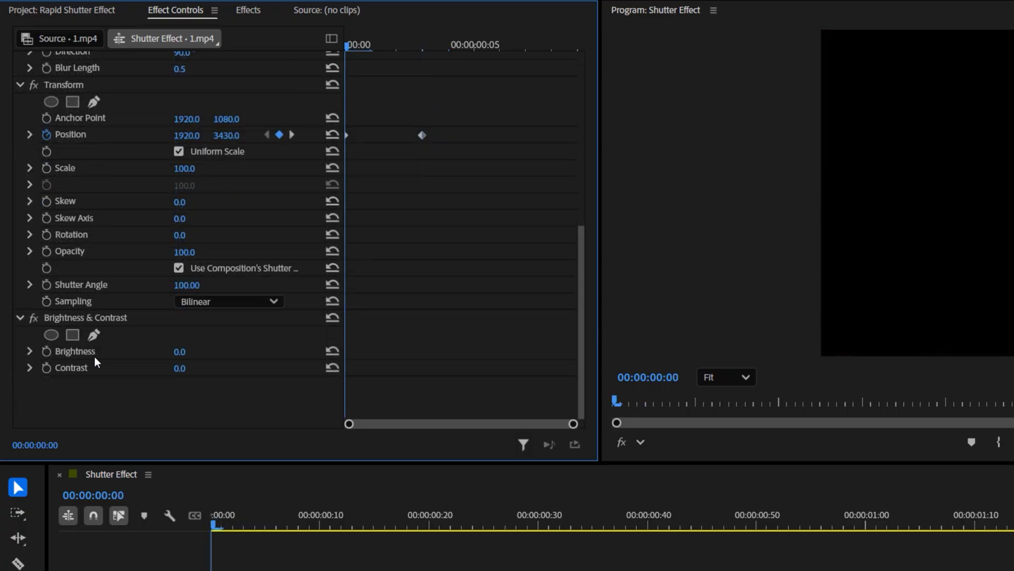
click(47, 352)
click(47, 368)
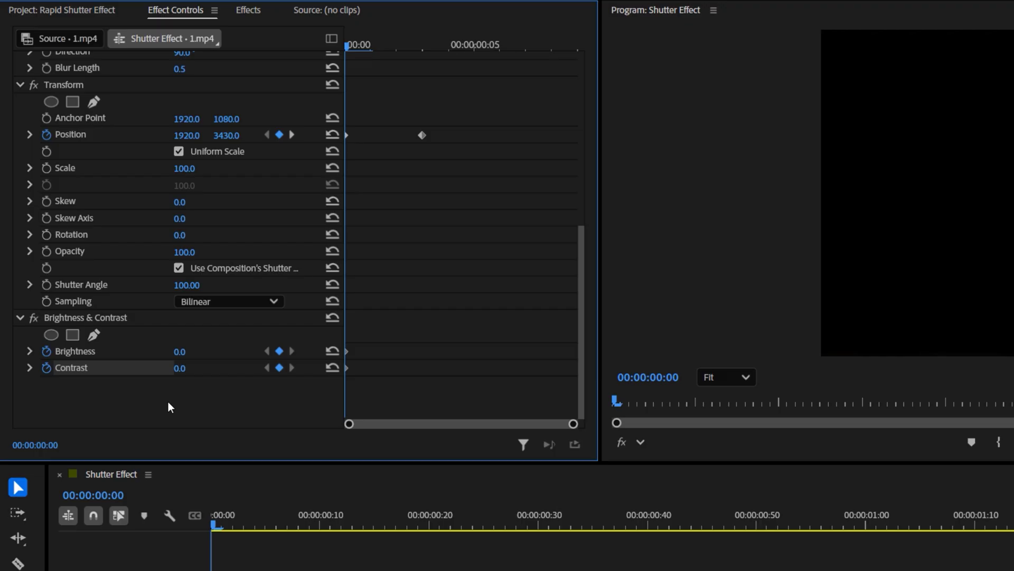
click(179, 352)
text(100)
key(Return)
click(178, 368)
text(50)
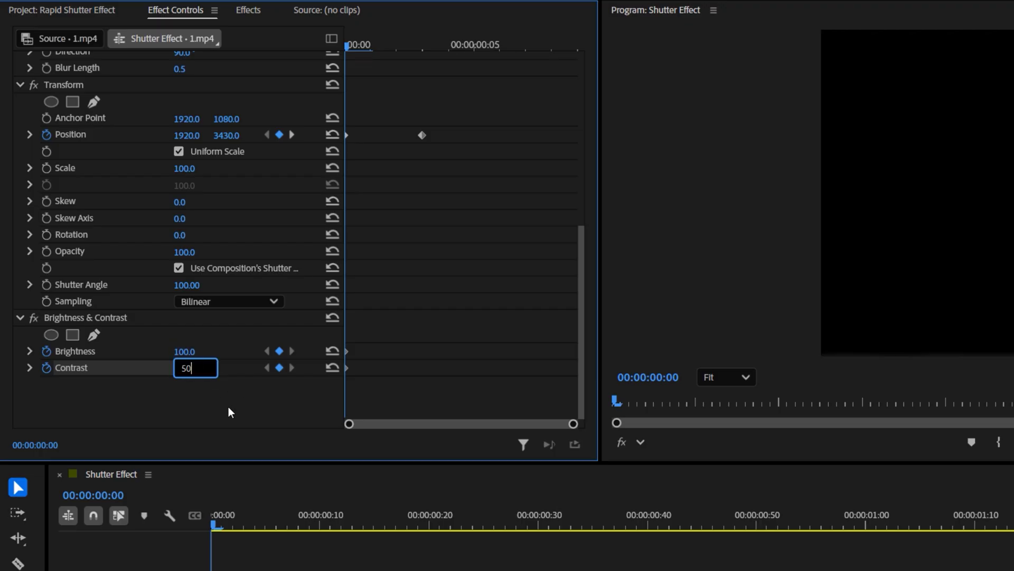
key(Return)
key(Right)
key(Right)
key(Right)
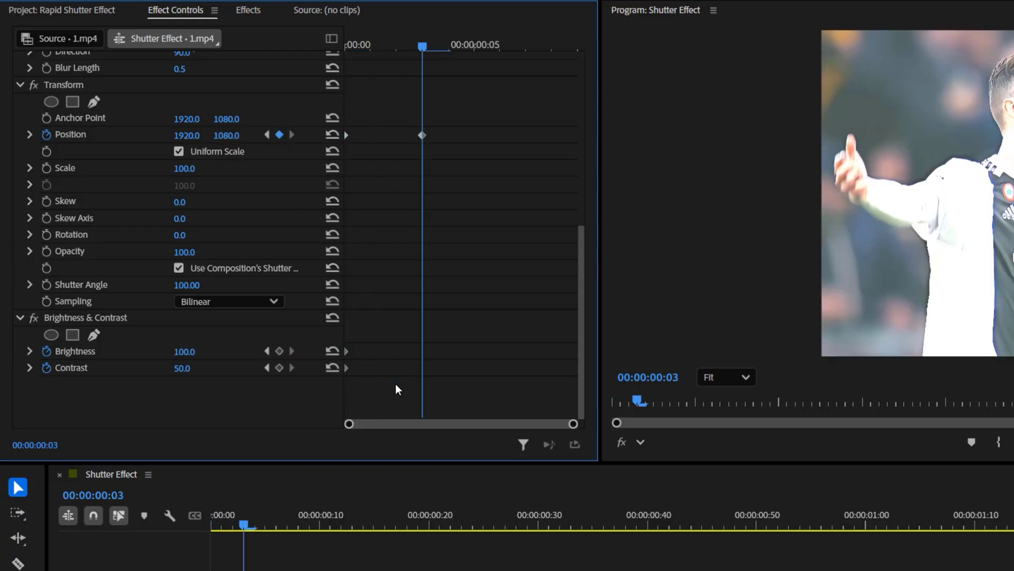
click(334, 367)
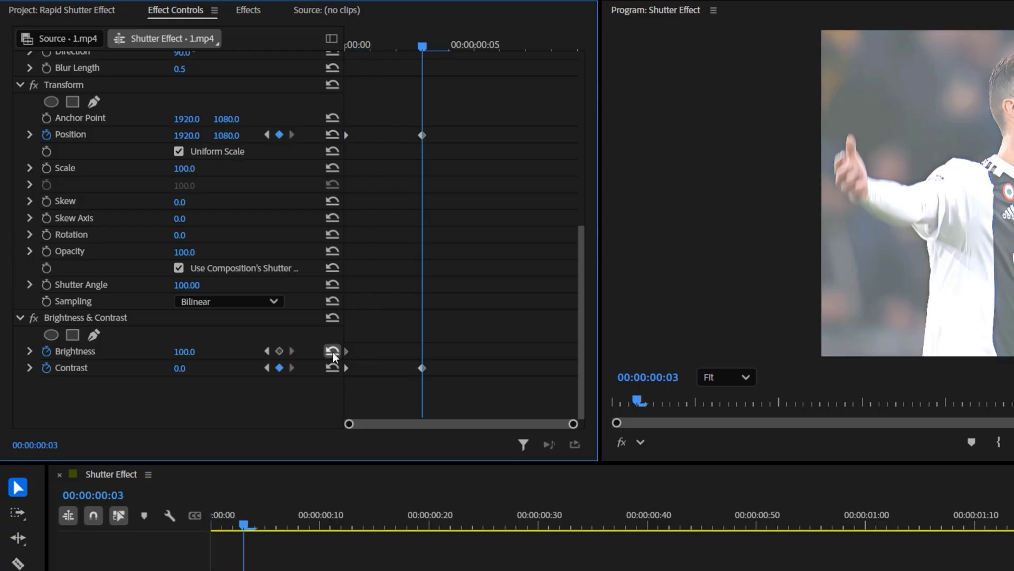
click(333, 352)
- Copy 1.mp4's Directional Blur, Transform and Brightness & Contrast effects and paste them onto clips 2–9
key(Left)
key(Left)
scroll(99, 94, up, 2)
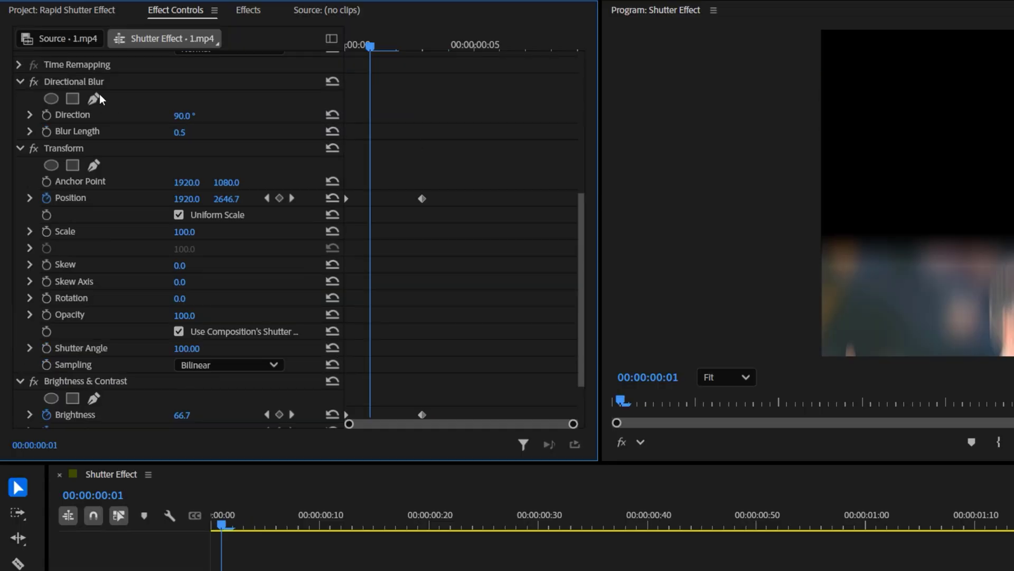
click(106, 81)
ctrl+click(141, 149)
ctrl+click(114, 381)
right_click(136, 381)
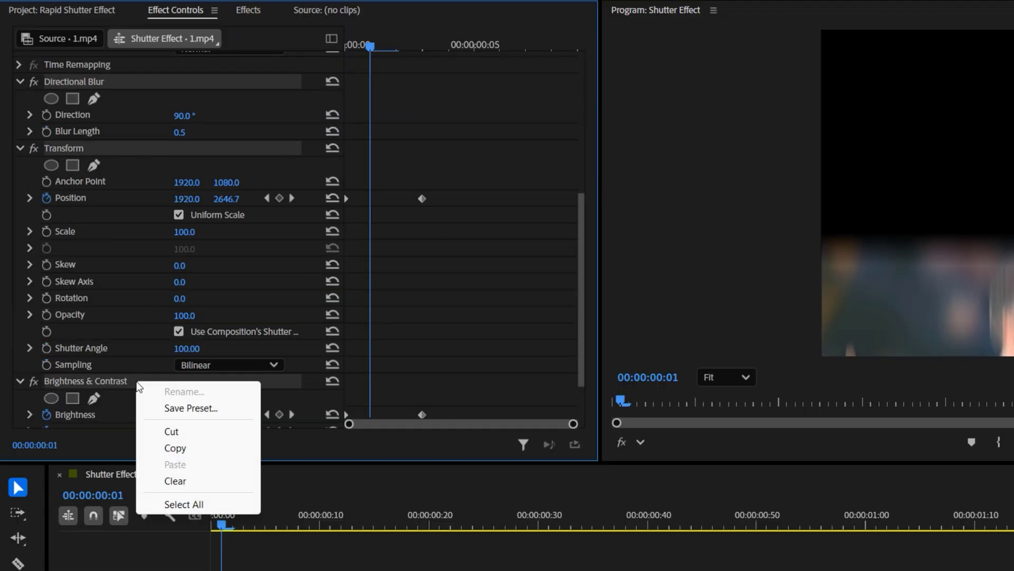
click(198, 450)
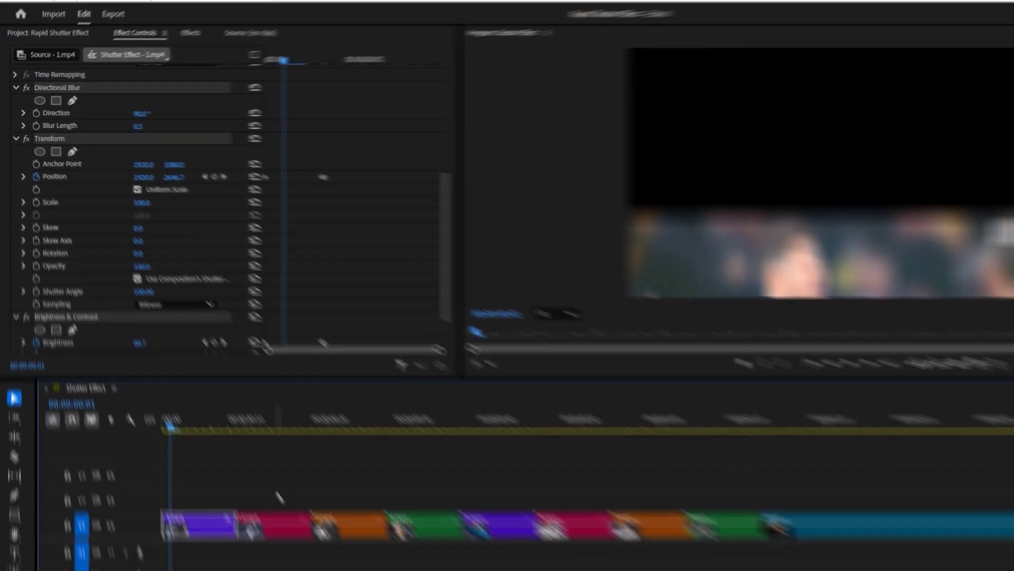
drag(278, 497, 784, 530)
key(ctrl+v)
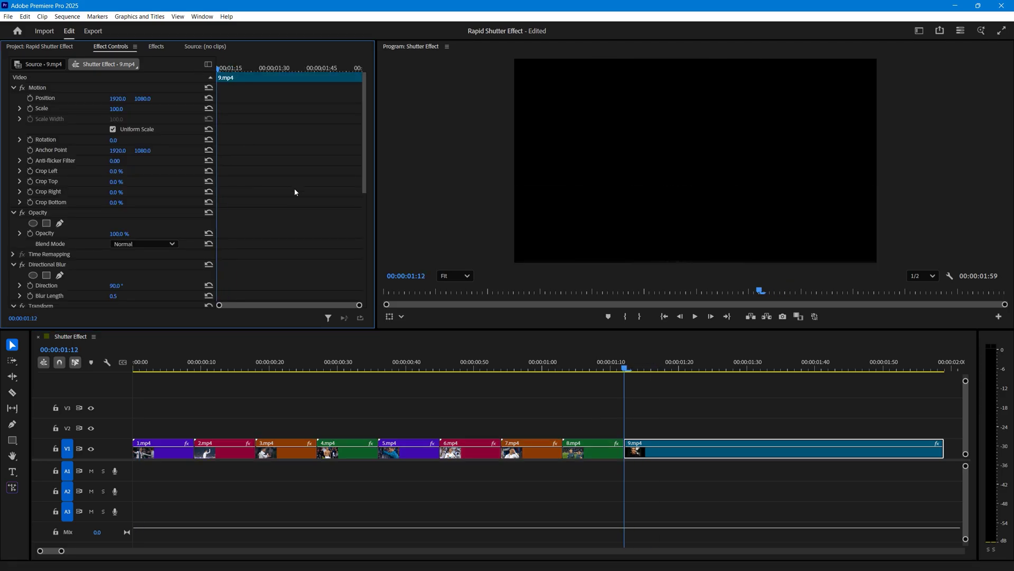
- Shift 9.mp4's end keyframes later so Position and the flash settle at 00:00:01:18
scroll(293, 188, down, 5)
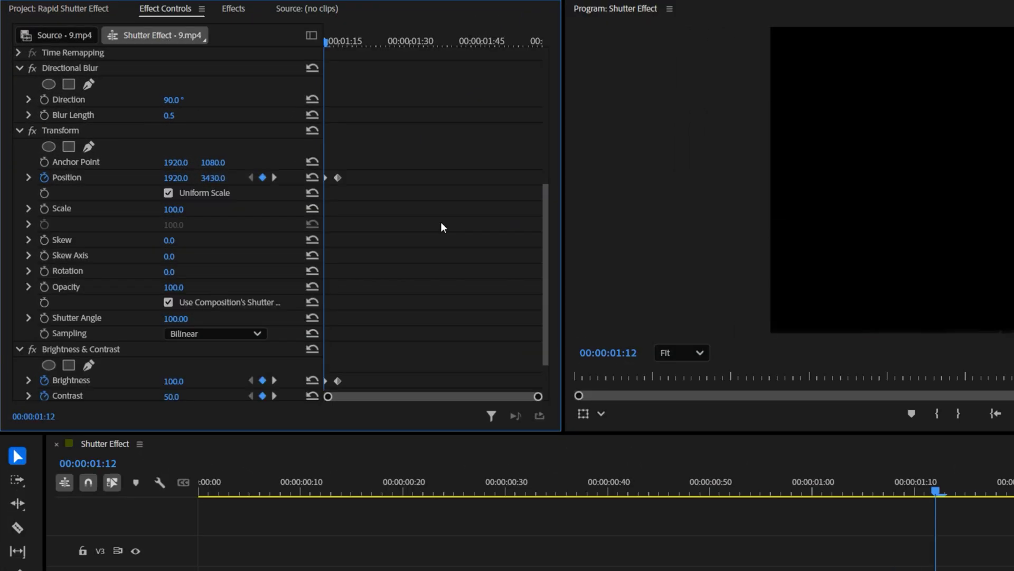
key(Right)
key(Right)
key(Right)
key(Right)
key(Right)
key(Right)
scroll(441, 226, down, 3)
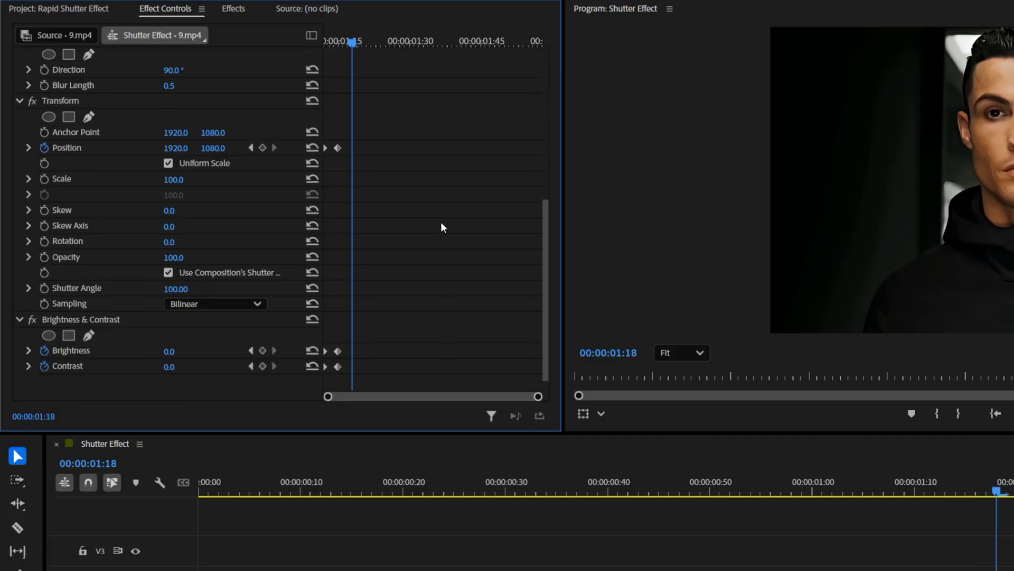
drag(385, 304, 338, 350)
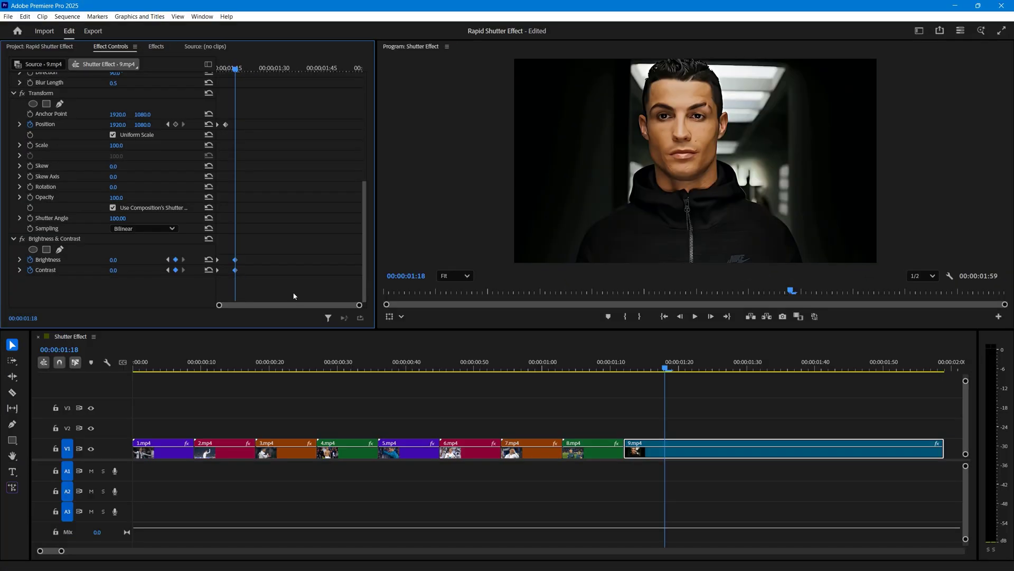
mouse_move(664, 368)
mouse_down()
mouse_move(632, 370)
mouse_move(649, 370)
mouse_up()
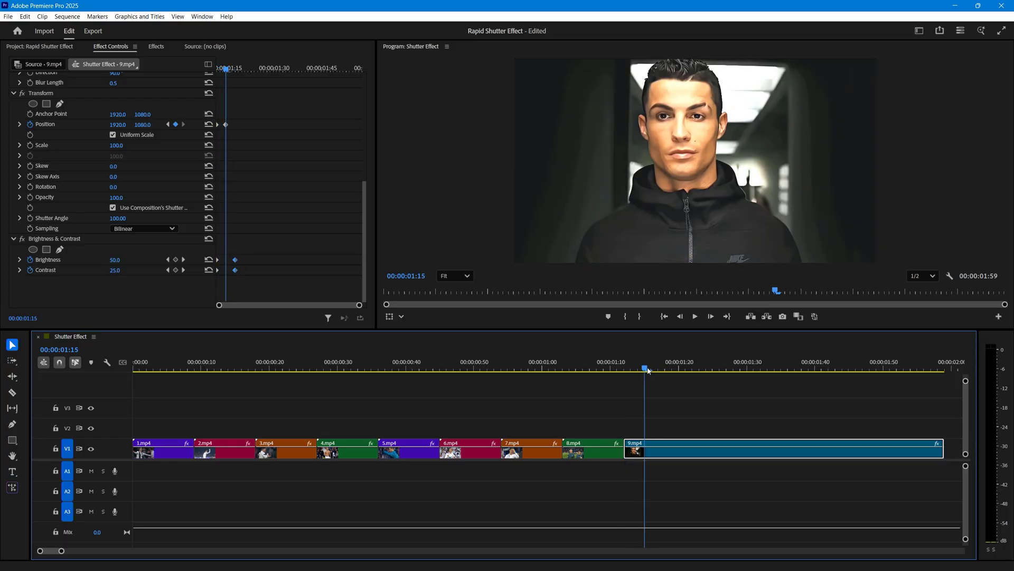
key(Home)
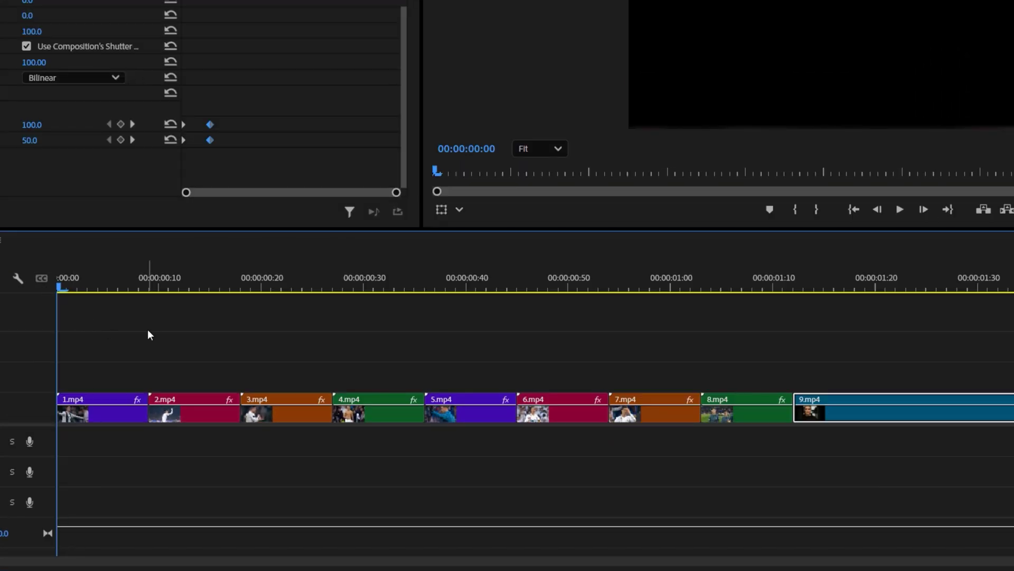
- Move 2.mp4 and 3.mp4 up onto V2 and V3, each overlapping the previous clip, and play back
key(space)
click(199, 417)
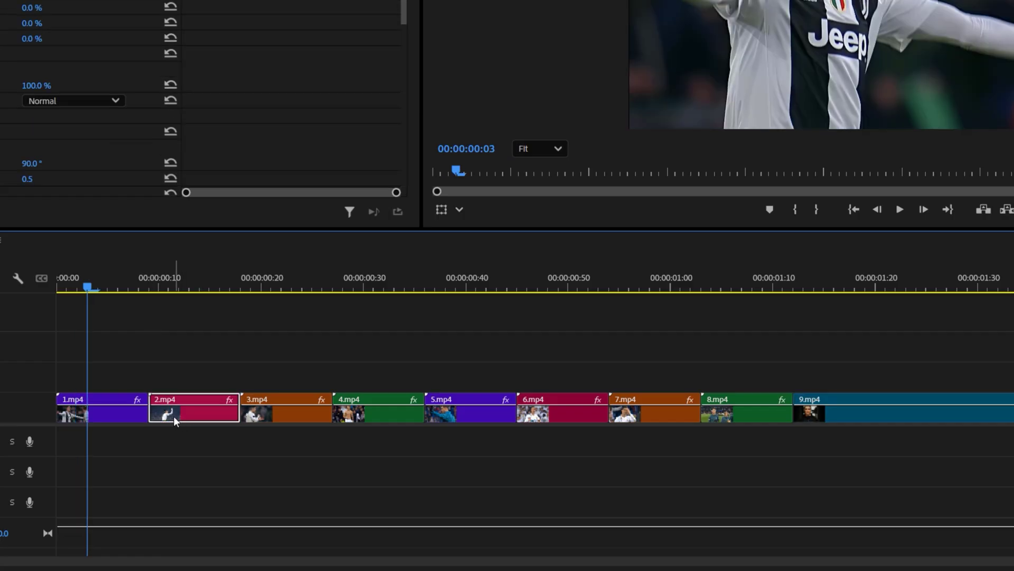
drag(173, 416, 117, 383)
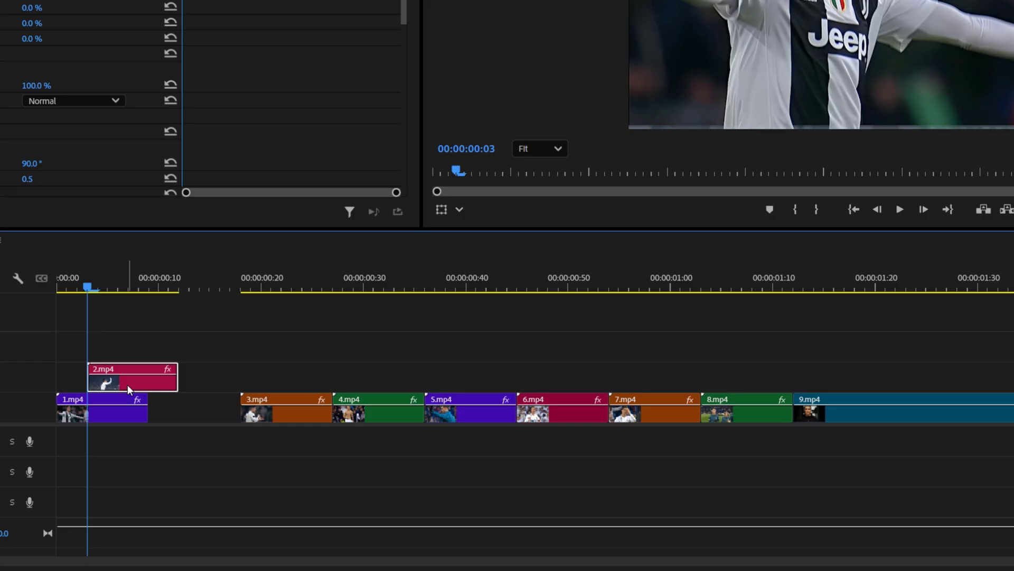
key(space)
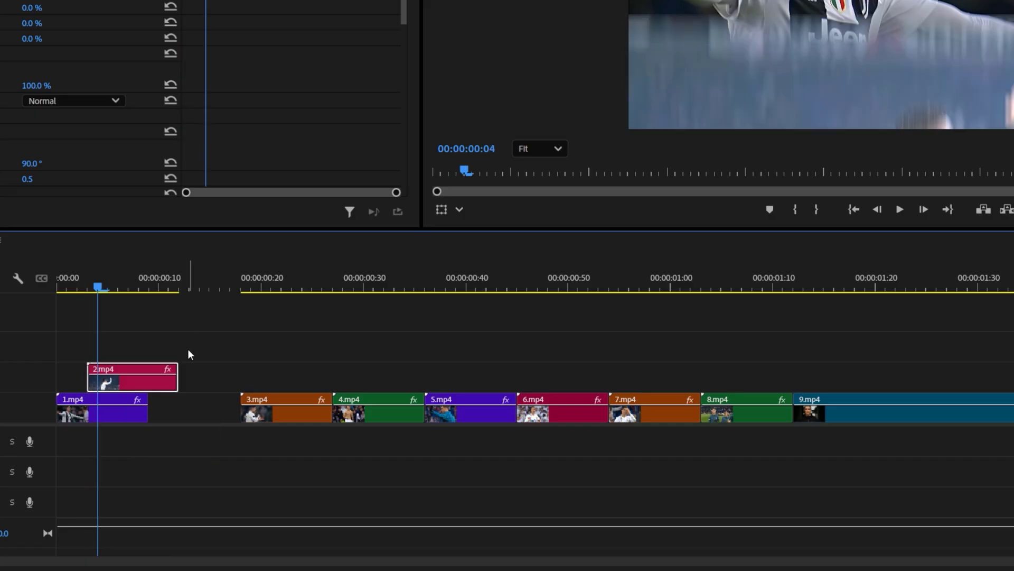
drag(277, 420, 174, 359)
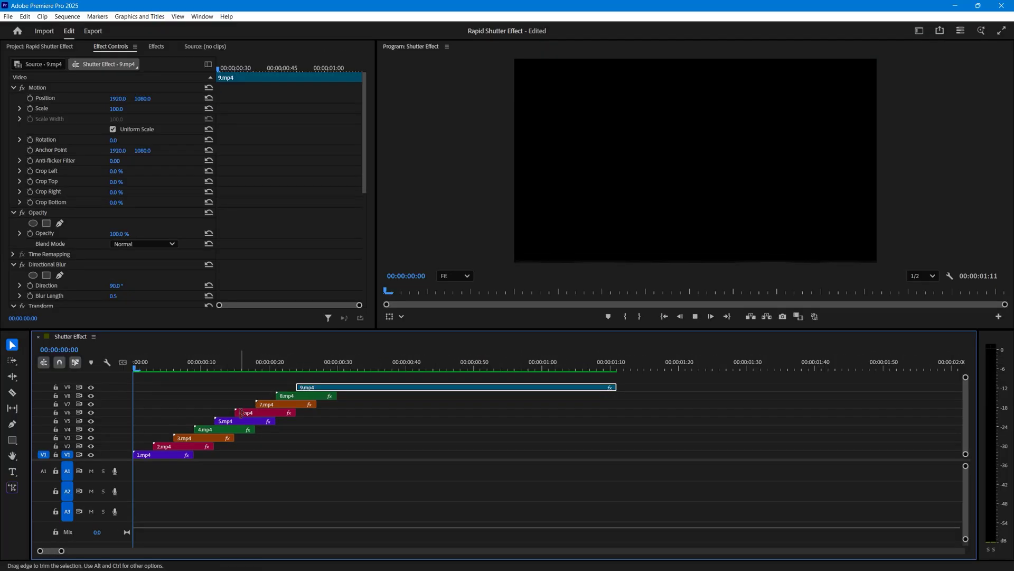
key(Home)
key(space)
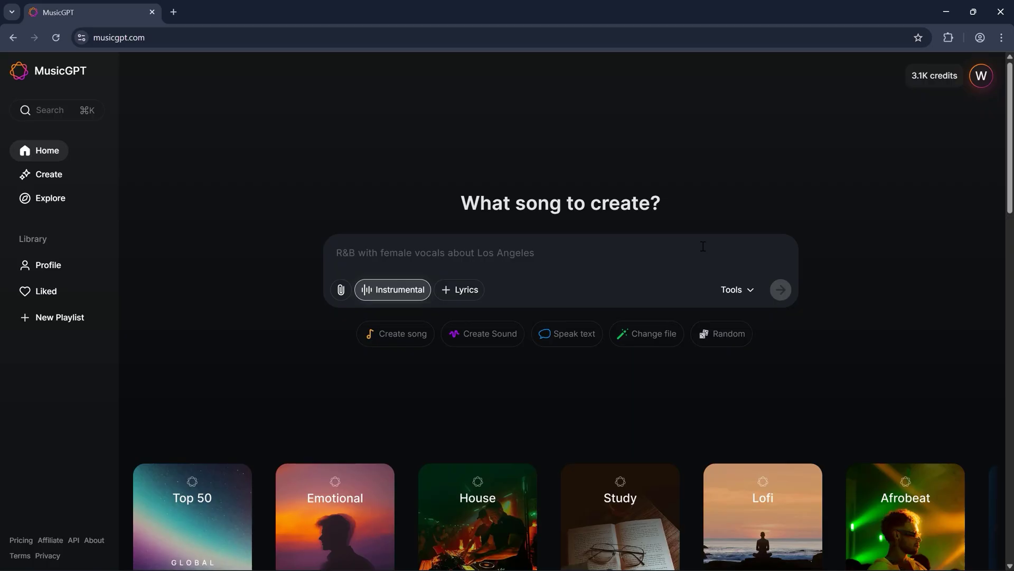
- Generate cinematic short-film score tracks from a pasted prompt and play the second one
key(ctrl+v)
click(780, 289)
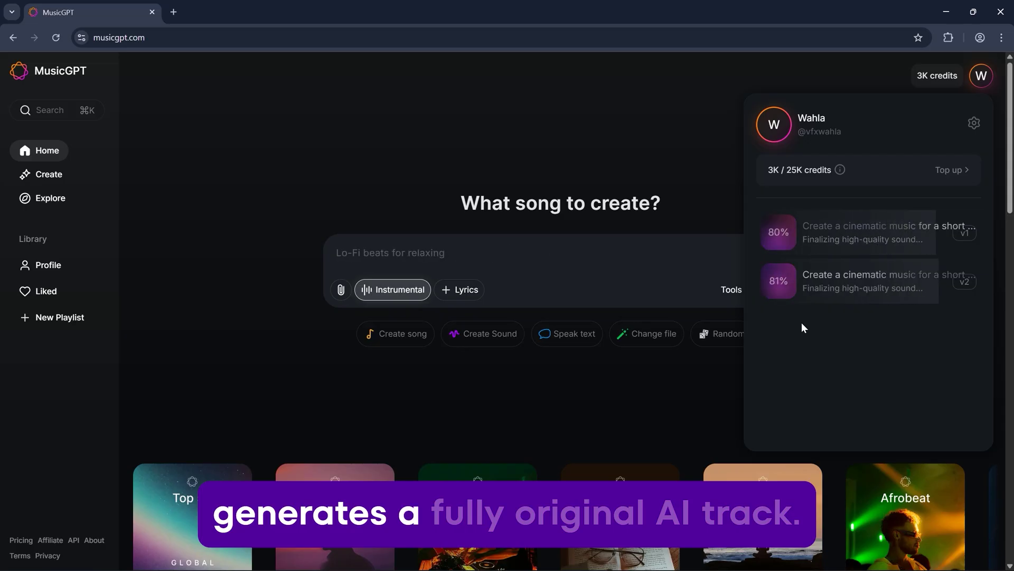
click(779, 280)
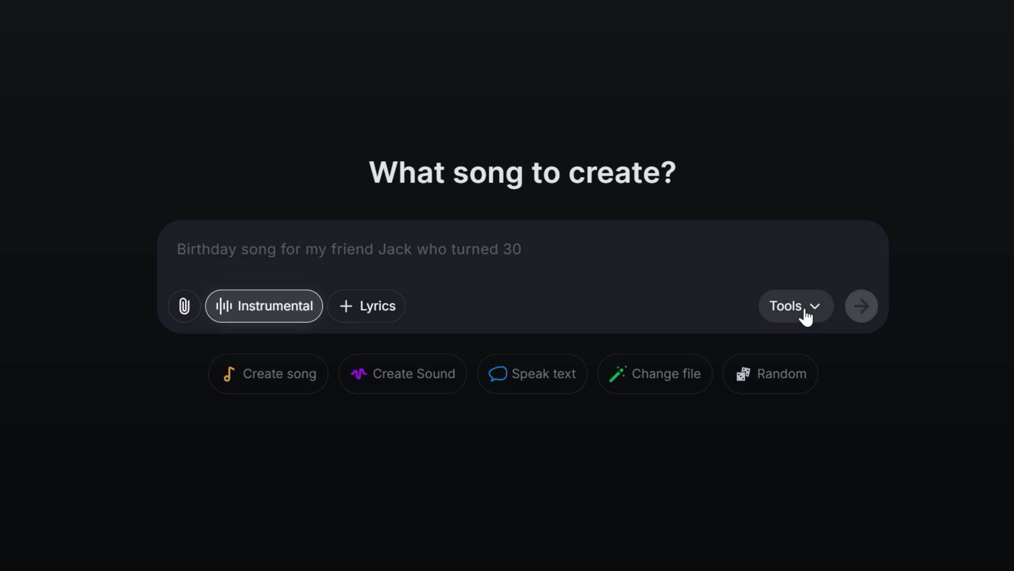
- Create a fast car-passing sound effect with the Sound Generator and play it
click(803, 312)
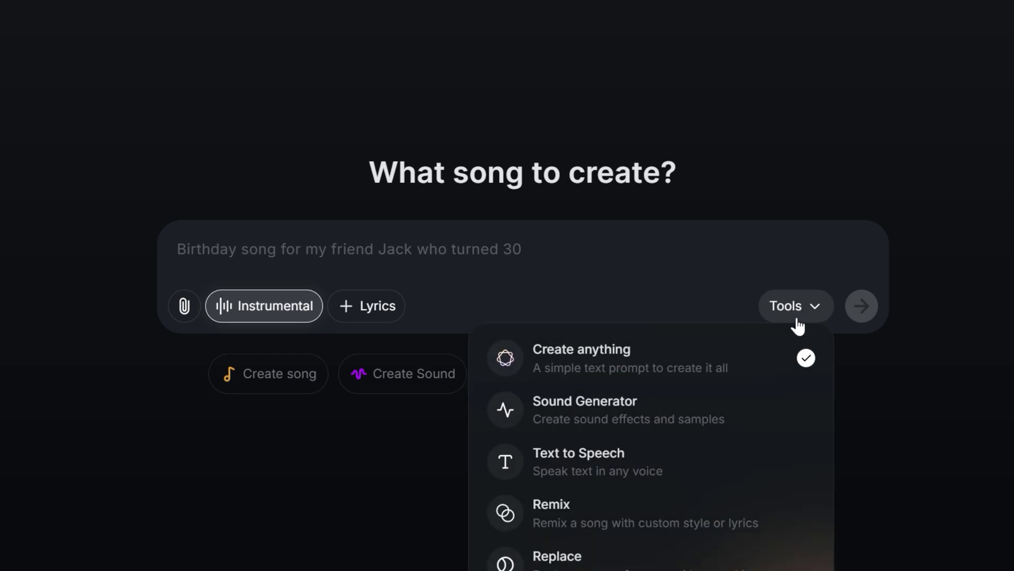
click(643, 420)
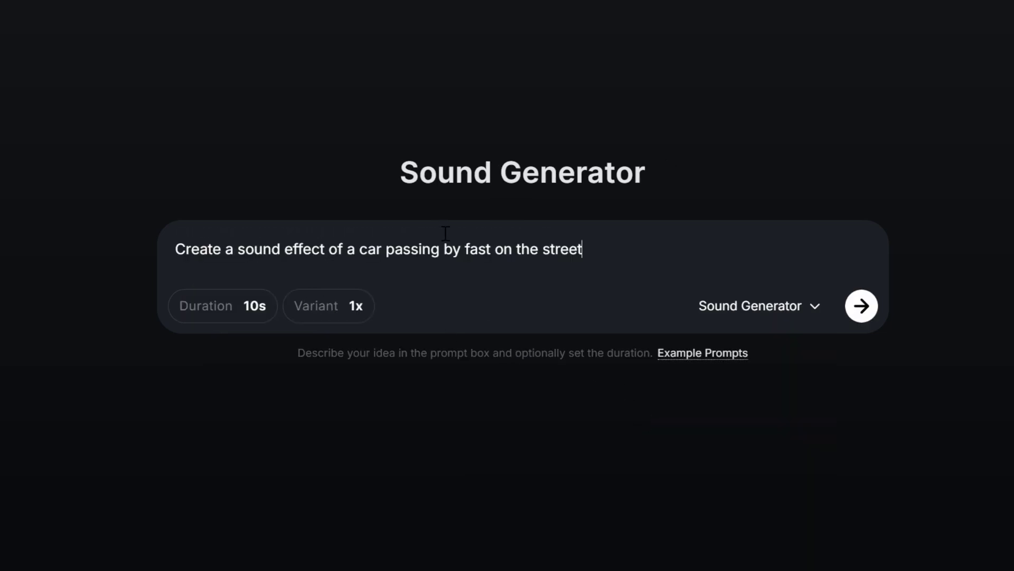
click(861, 305)
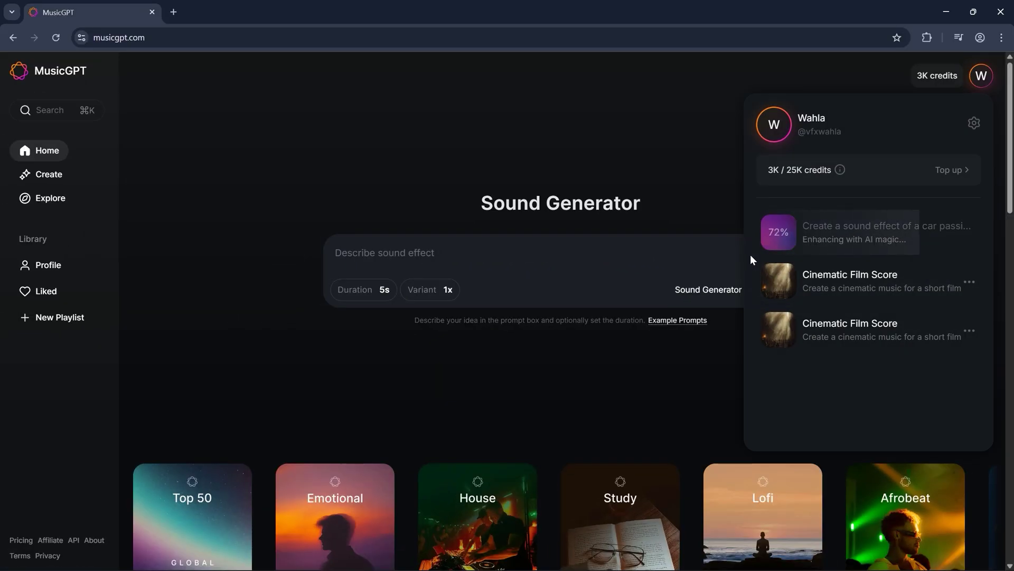
click(779, 239)
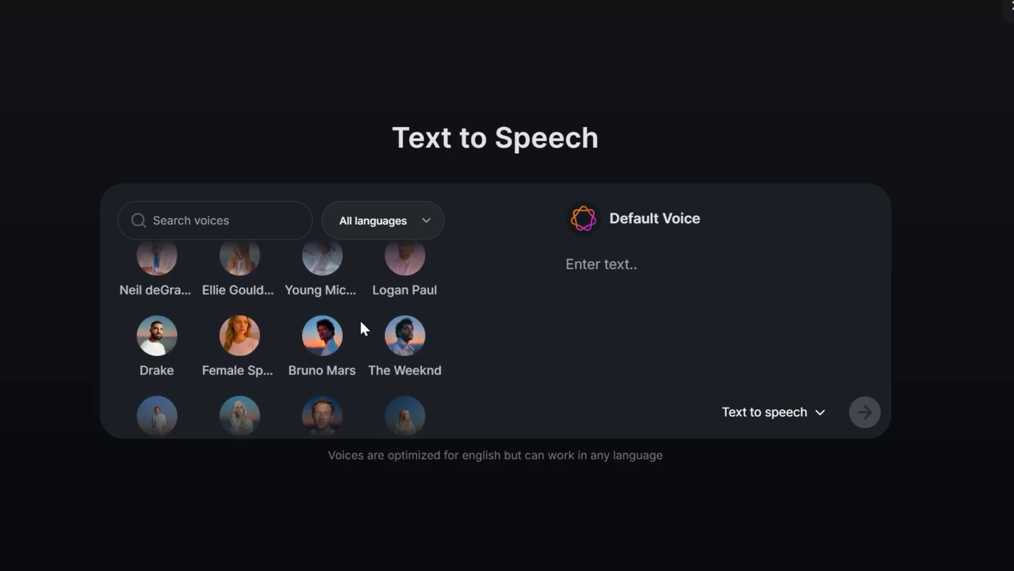
- Pick a celebrity voice in Text to Speech and generate the pasted greeting
scroll(360, 319, down, 5)
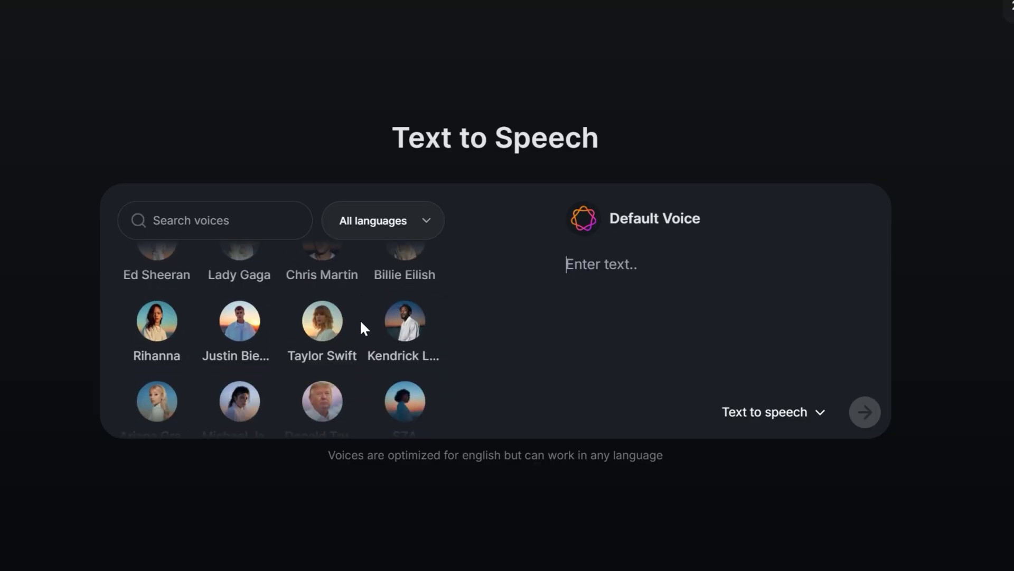
scroll(360, 319, down, 2)
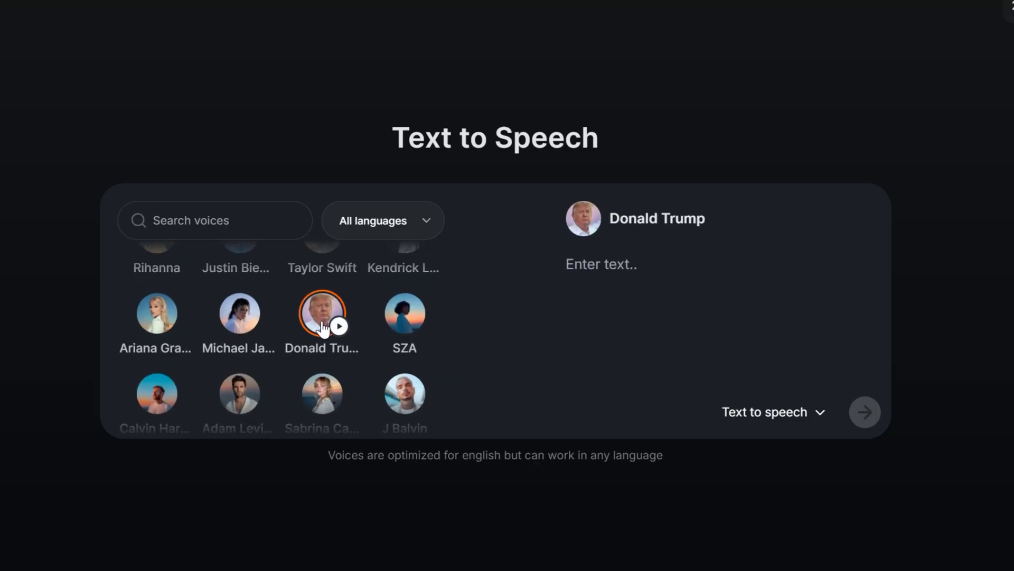
text(Hey, it's me! I hope you enjoyed this video. Don't forget to subscribe!)
click(865, 412)
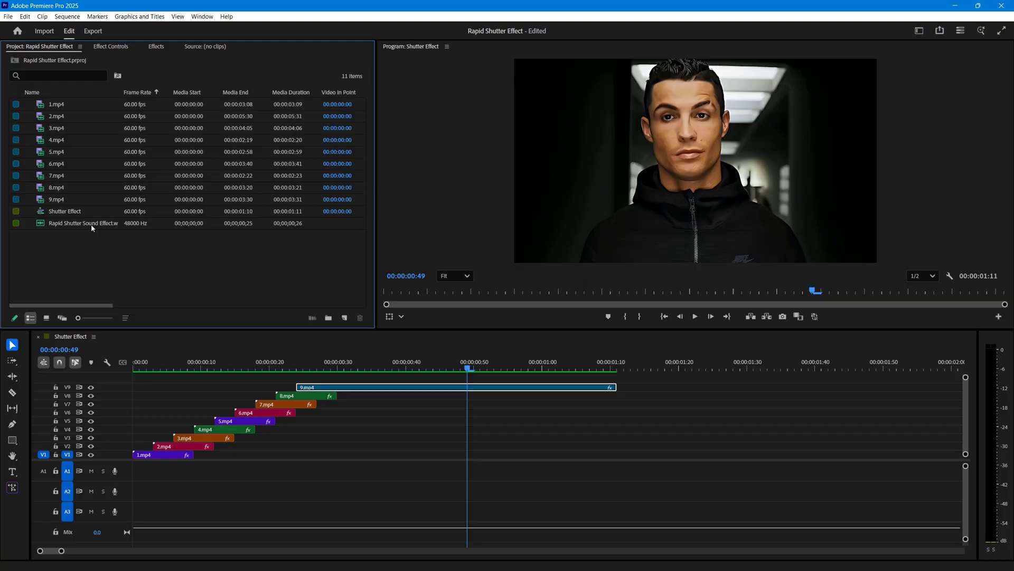
- Place the Rapid Shutter Sound Effect at the start of A1 and preview the sequence
drag(143, 223, 207, 477)
drag(140, 480, 140, 479)
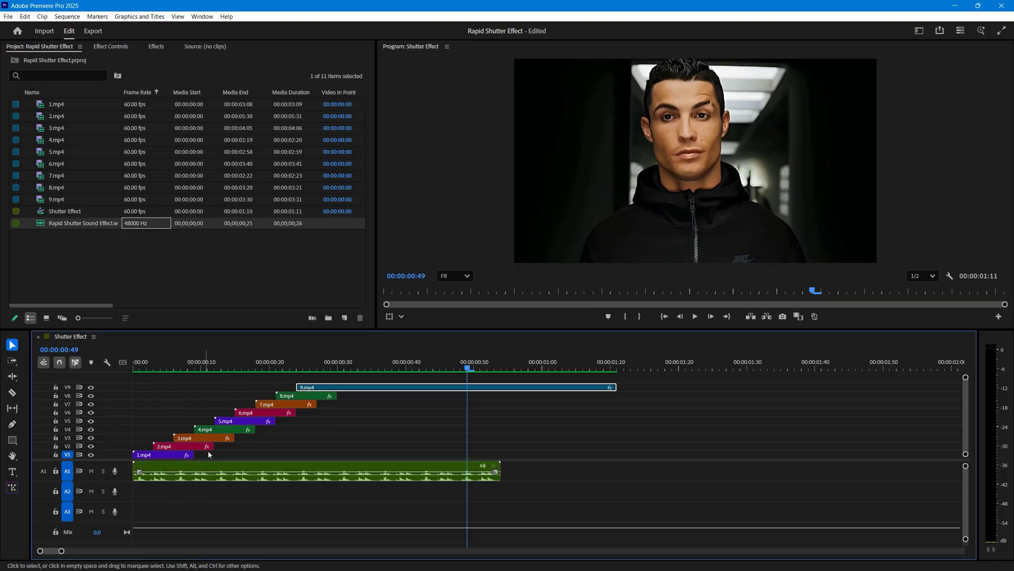
click(152, 370)
key(space)
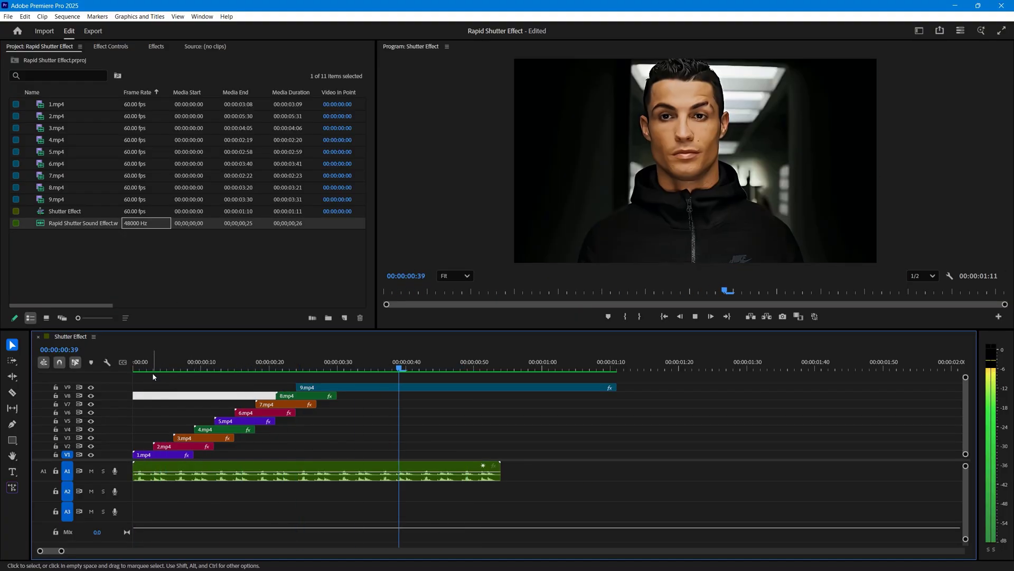
click(157, 373)
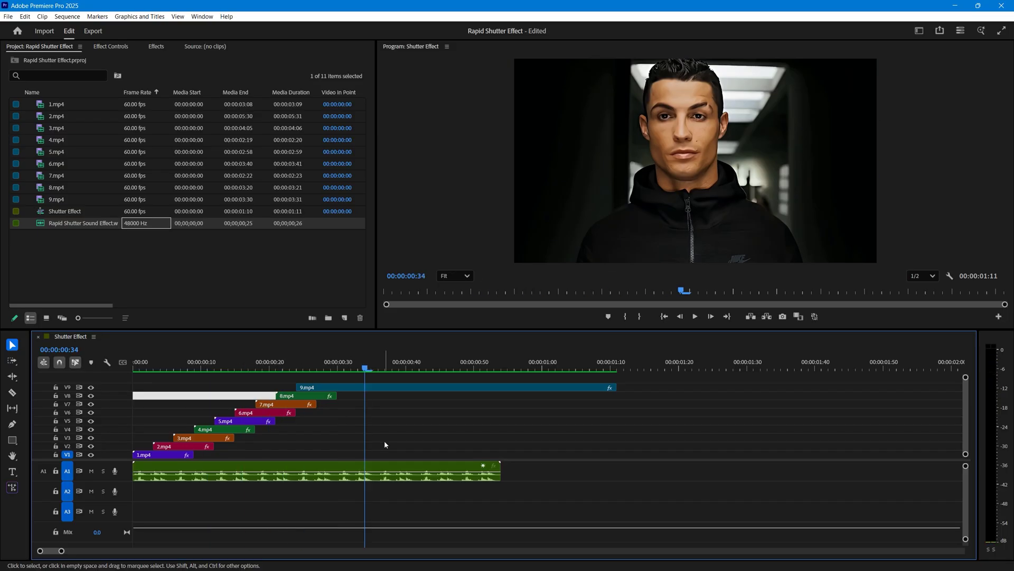
- Trim the sound clip's end to about 00:00:00:30 and replay the effect from the start
click(477, 473)
drag(497, 472, 349, 468)
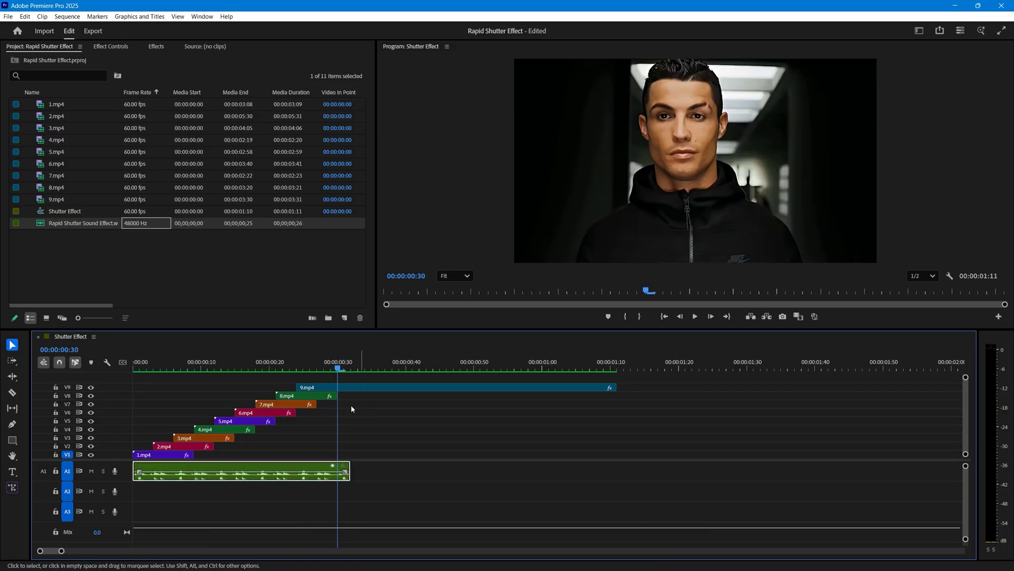
drag(339, 366, 154, 370)
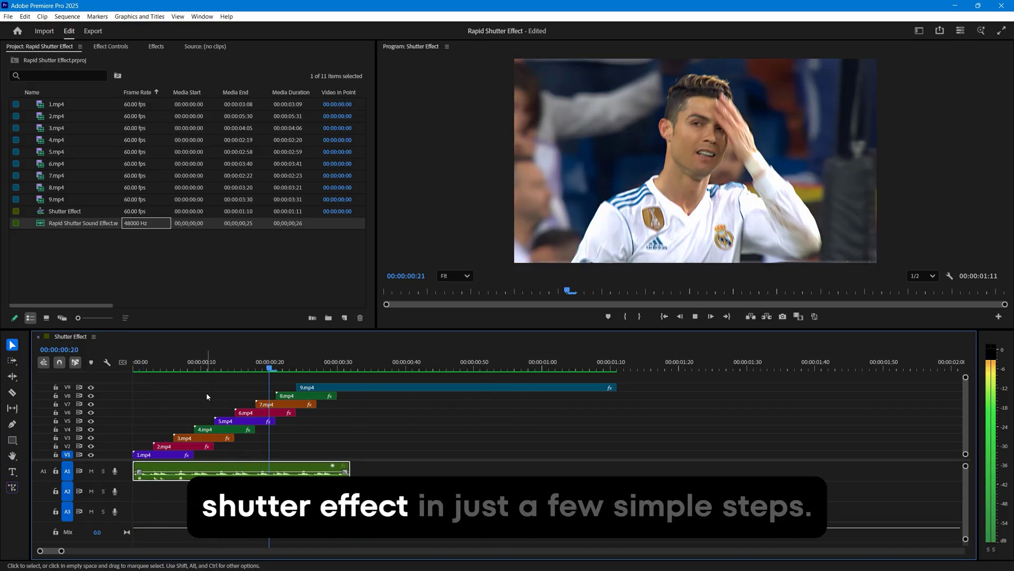
click(143, 368)
key(space)
key(space)
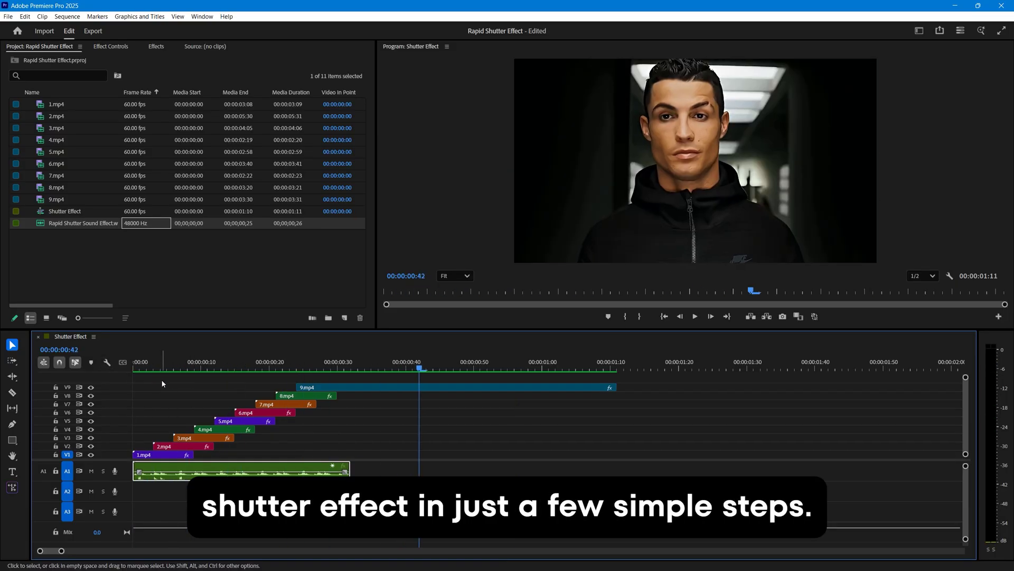
- Save the clip's selected effects as a preset named 'Rapid Shutter Effect'
click(102, 97)
scroll(333, 198, down, 1)
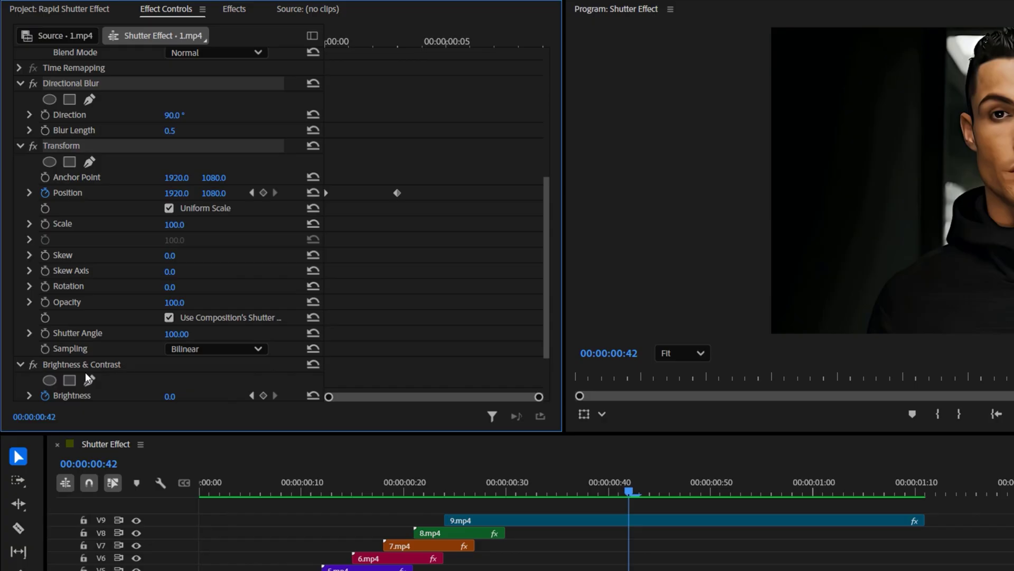
right_click(130, 364)
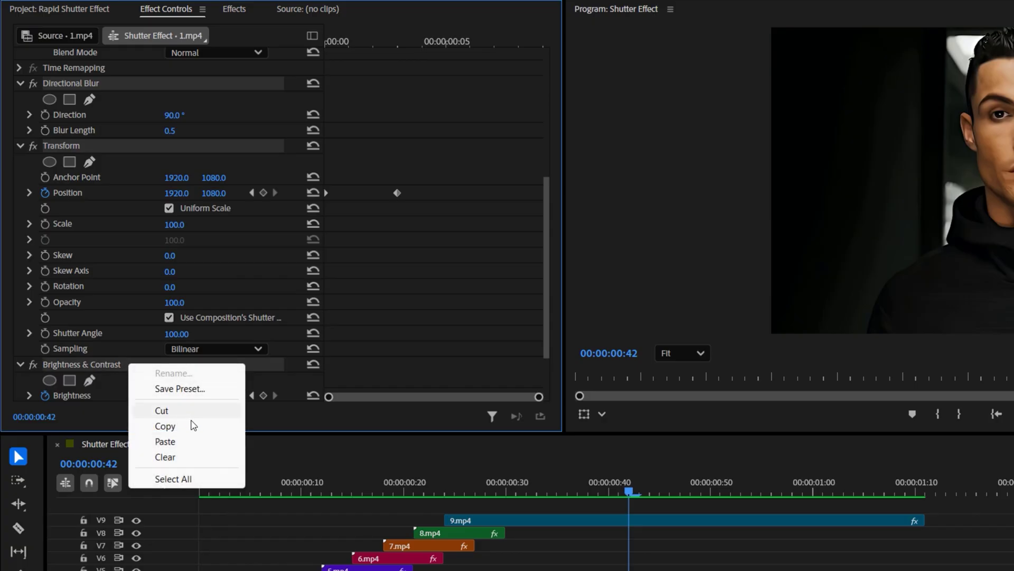
click(180, 389)
text(Rapid Shutter Effect)
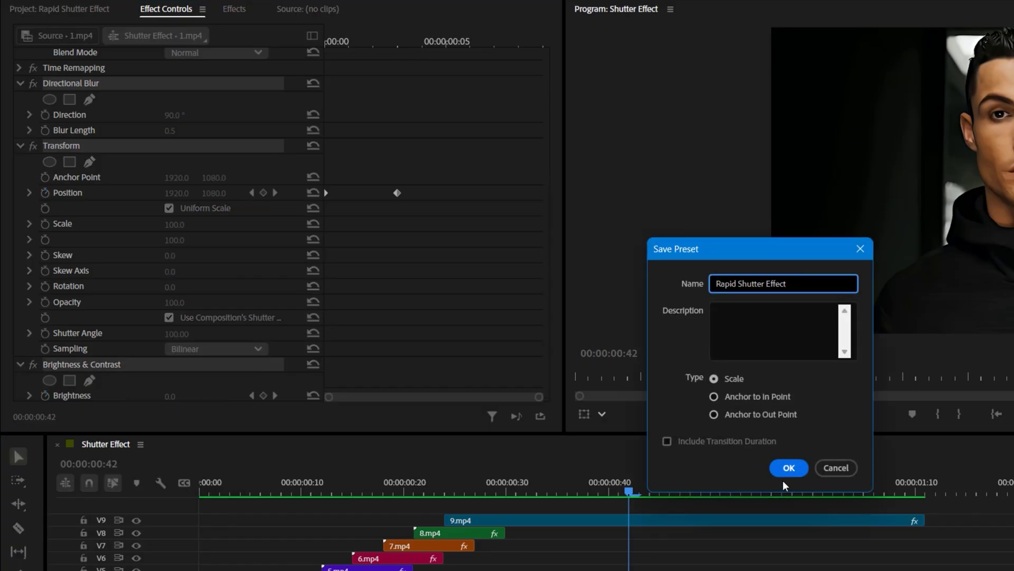
click(787, 469)
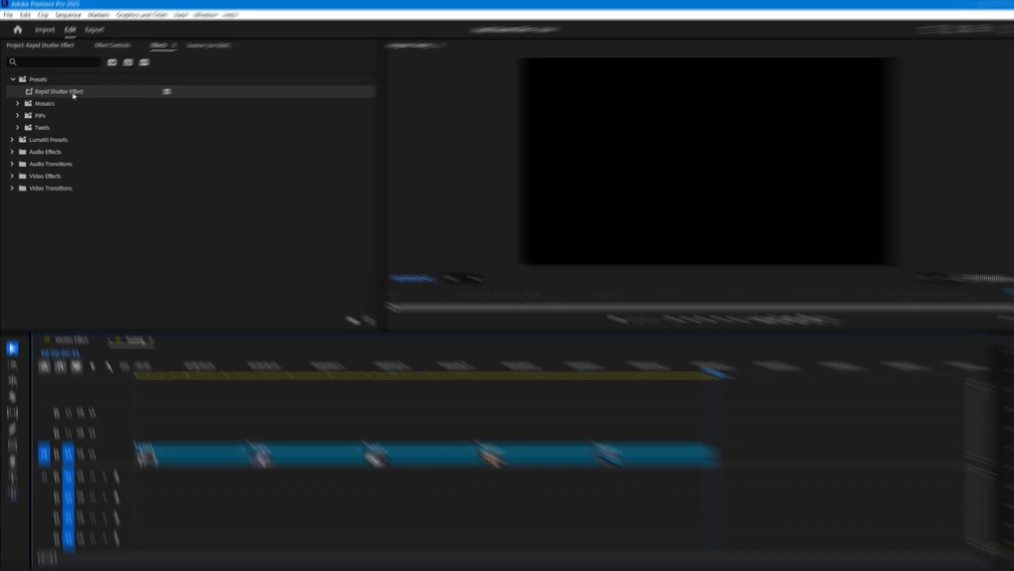
- Apply the Rapid Shutter Effect preset to all clips in the Testing sequence and preview it
key(ctrl+a)
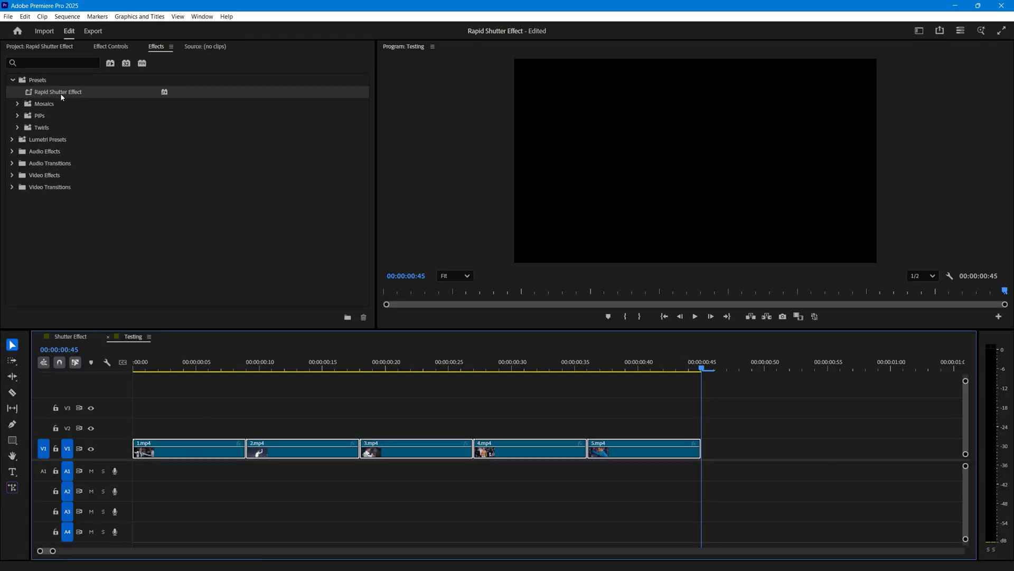
drag(59, 92, 212, 365)
drag(210, 449, 211, 446)
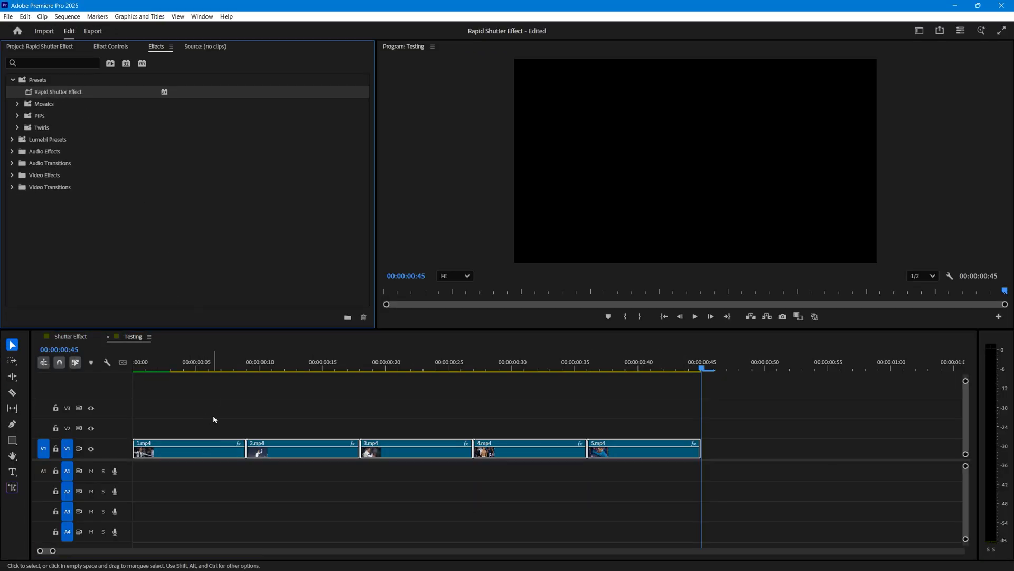
click(175, 381)
key(space)
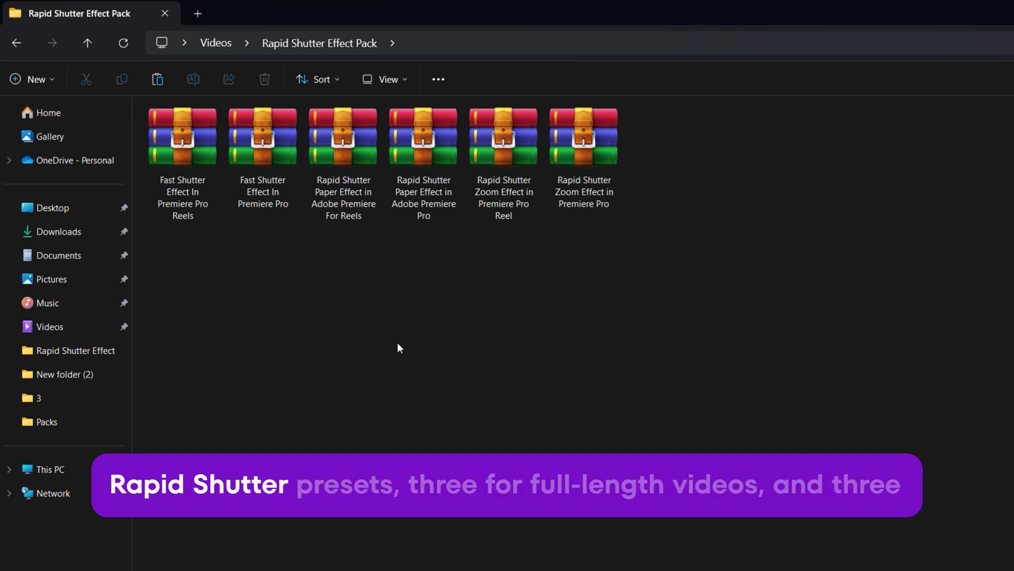
- Open the Paper Effect archive in the Rapid Shutter Effect Pack and launch its Premiere project
ctrl+click(420, 219)
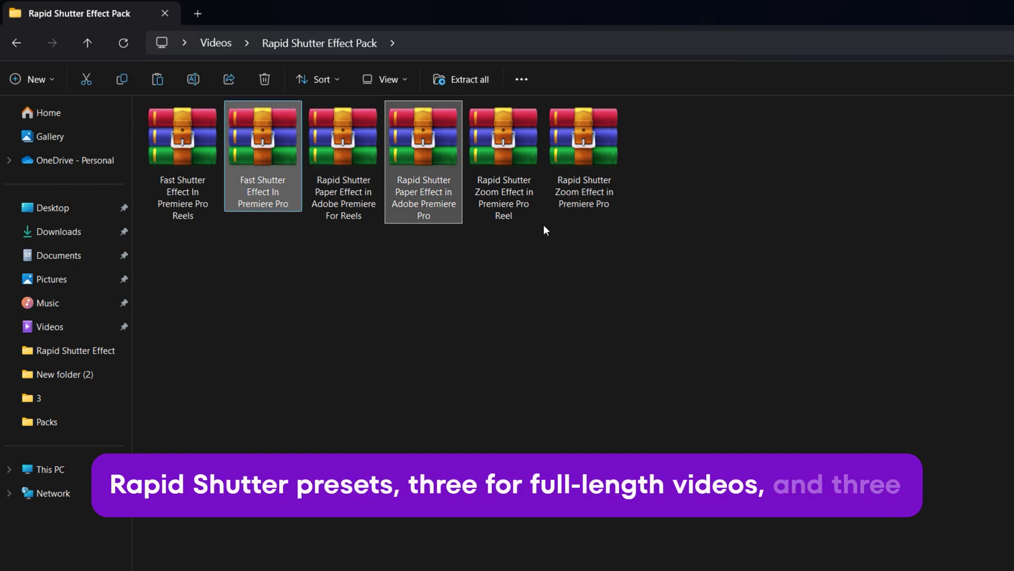
ctrl+click(560, 206)
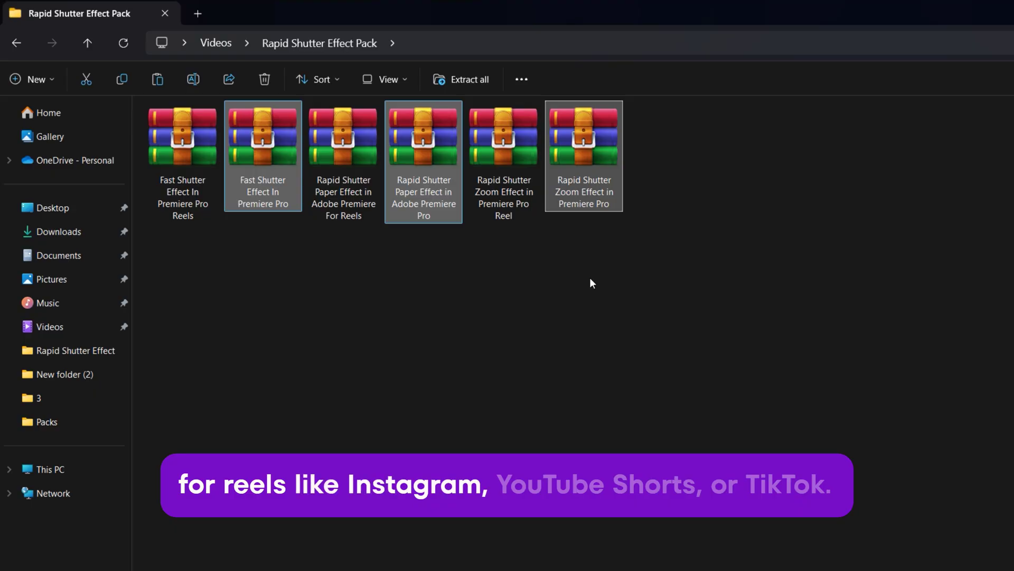
click(589, 278)
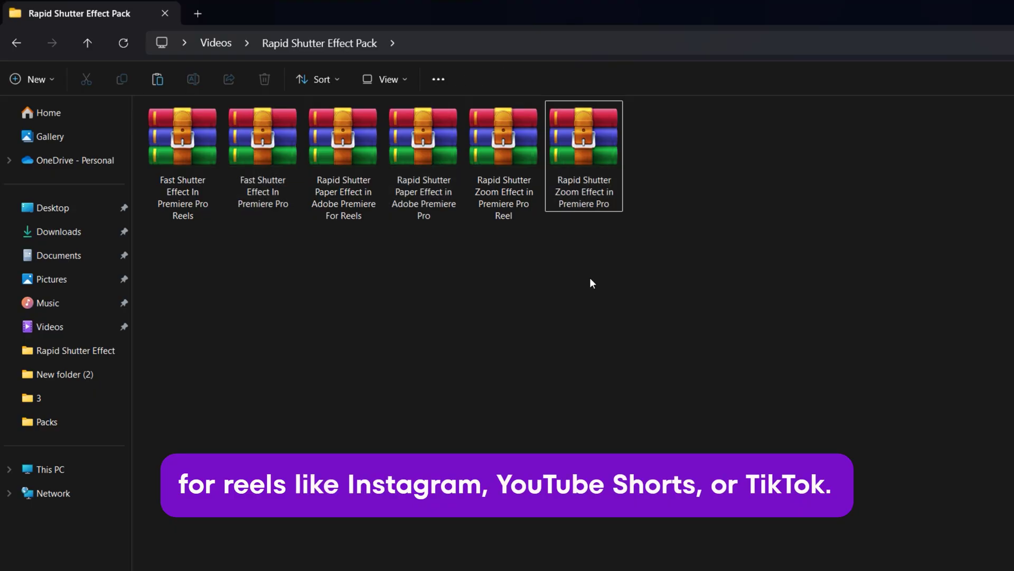
key(Left)
key(Left)
key(Return)
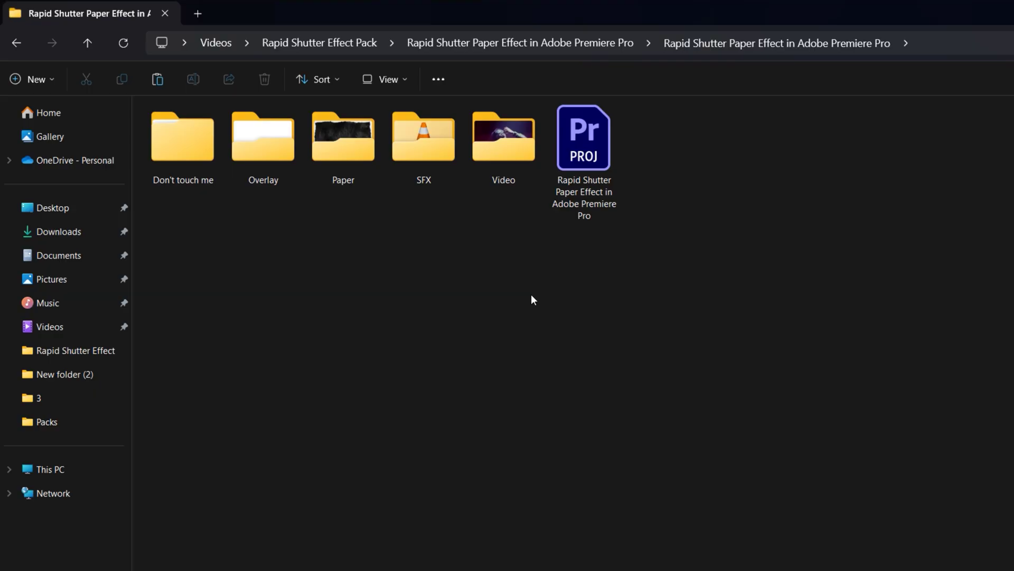
click(588, 197)
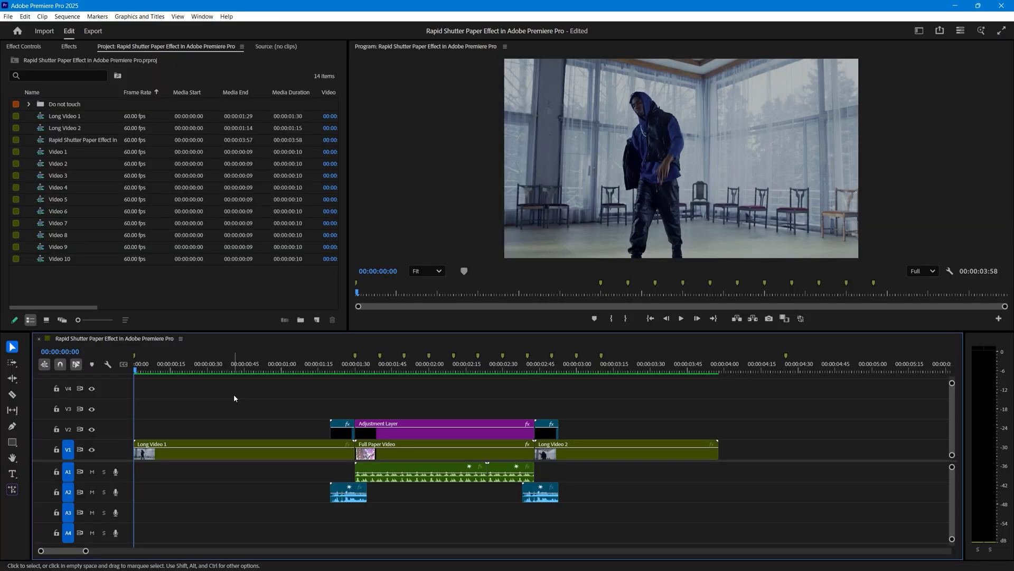
- Play the main paper-effect template sequence to preview it
key(space)
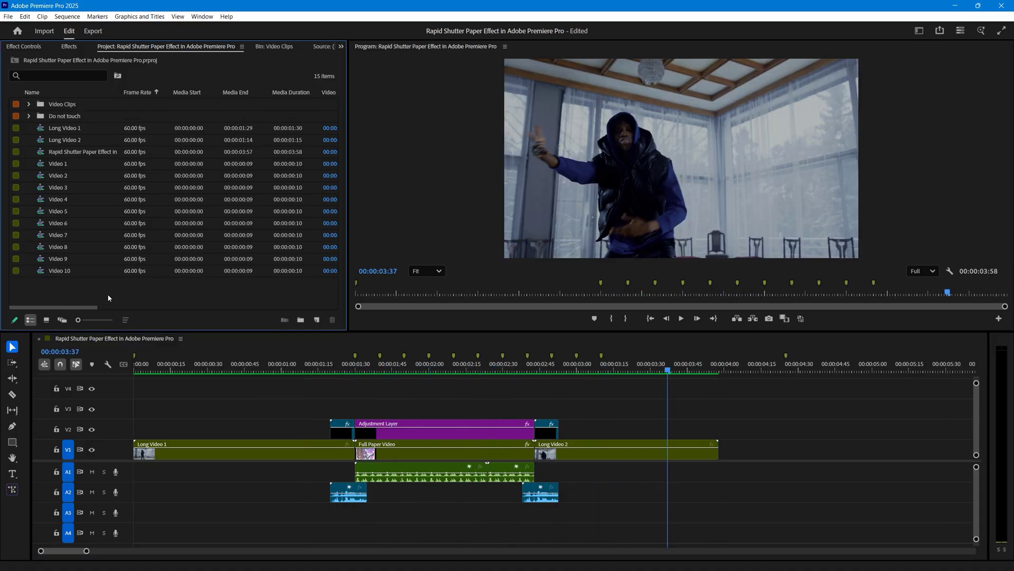
drag(111, 288, 47, 126)
click(81, 289)
- Stack 1.mp4 in Long Video 1 and 2.mp4 in Long Video 2 on V2, trimmed to the clip below
double_click(64, 128)
drag(158, 278, 179, 427)
drag(471, 432, 216, 432)
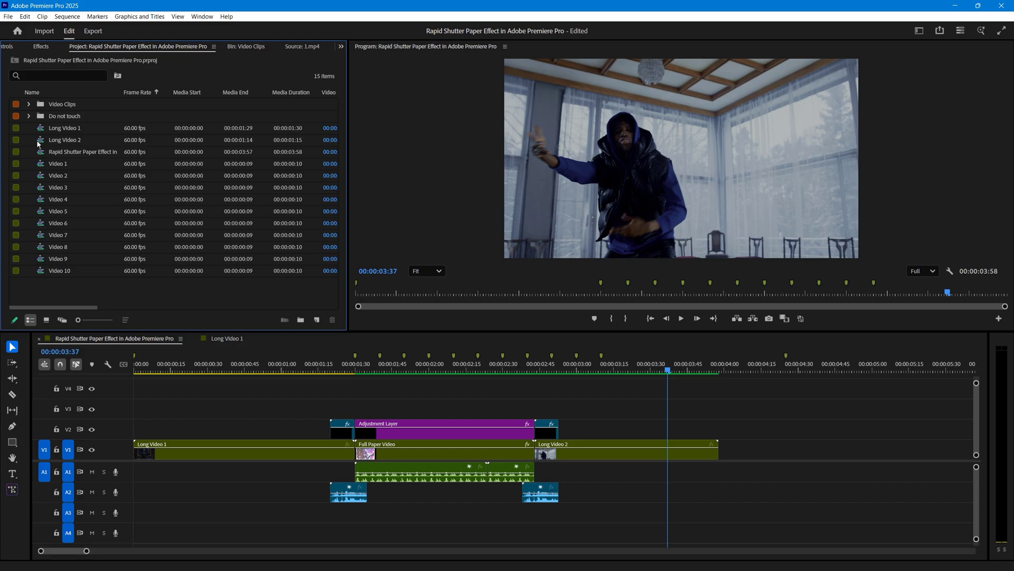
double_click(40, 140)
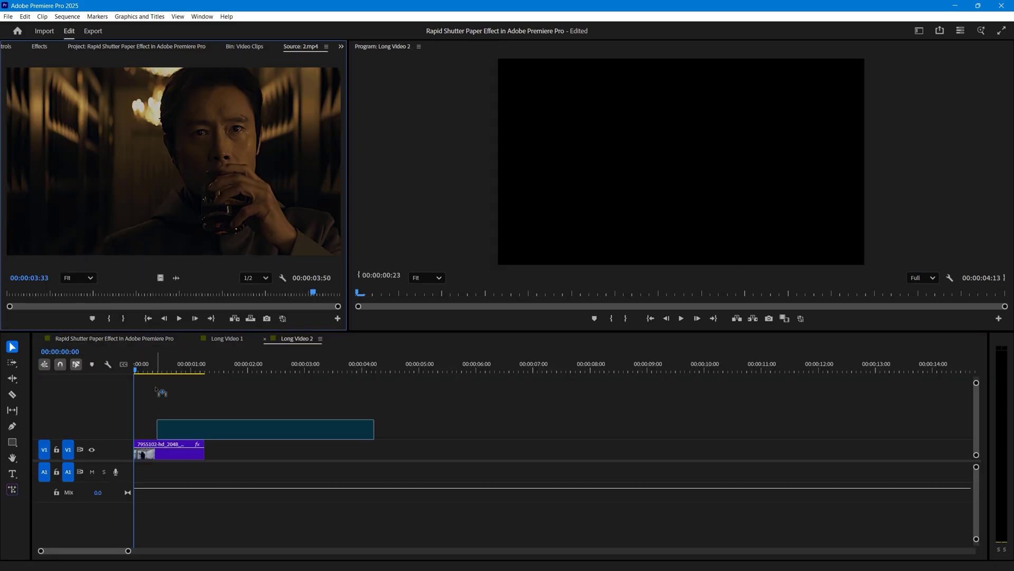
drag(370, 429, 202, 467)
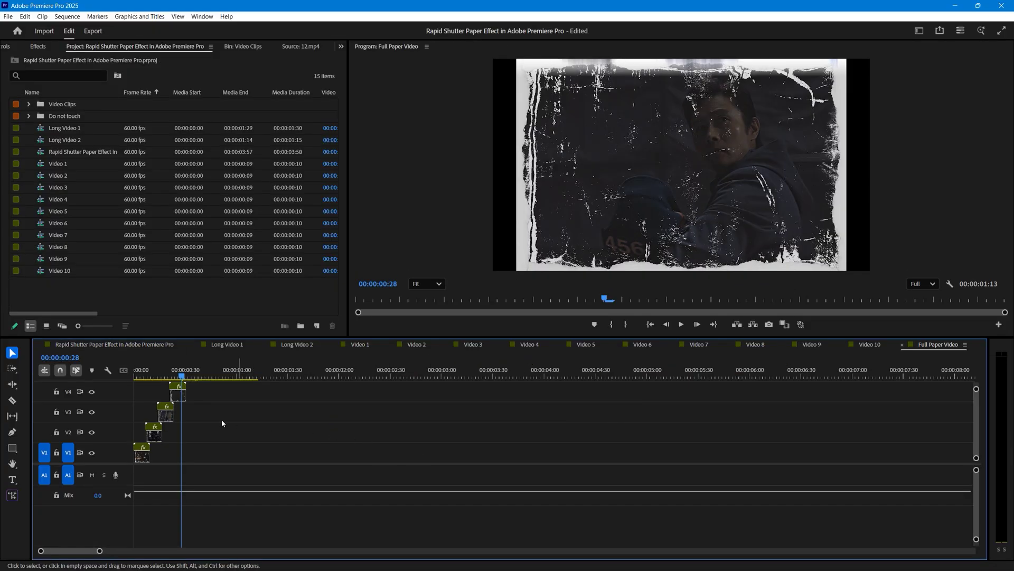
- Open the Full Paper Video nest and step to the -4.0° rotation keyframe
double_click(180, 394)
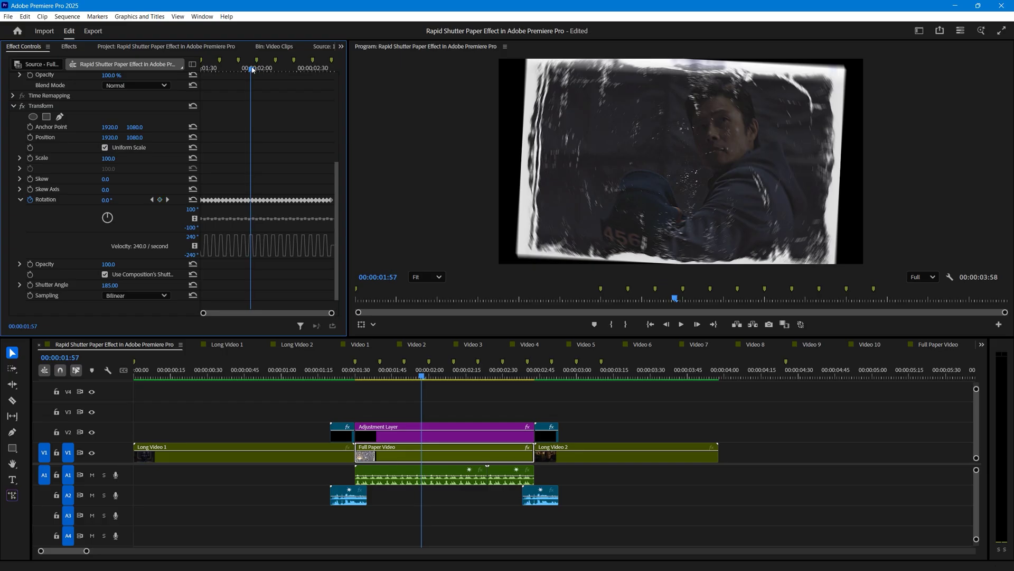
drag(252, 69, 263, 69)
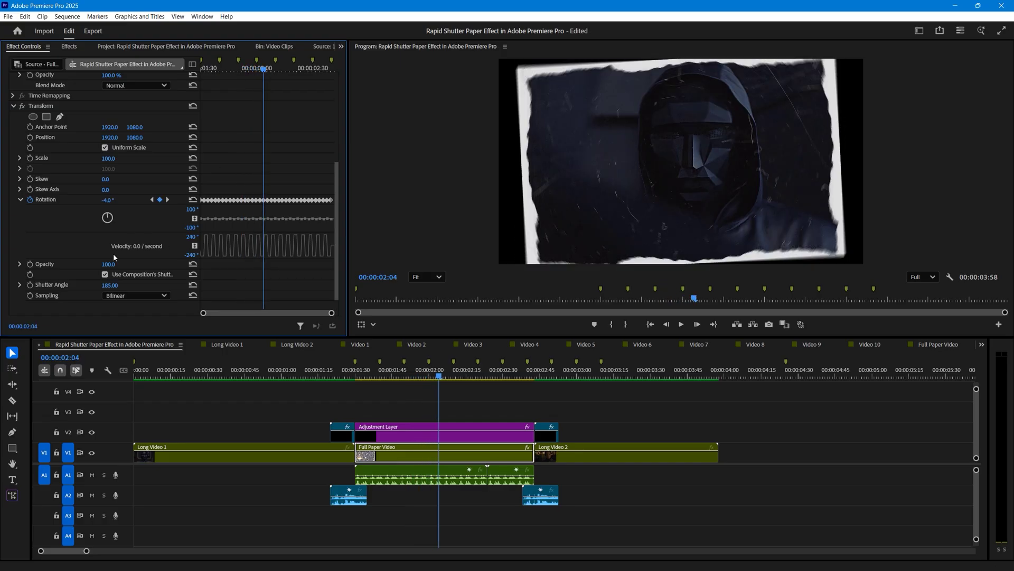